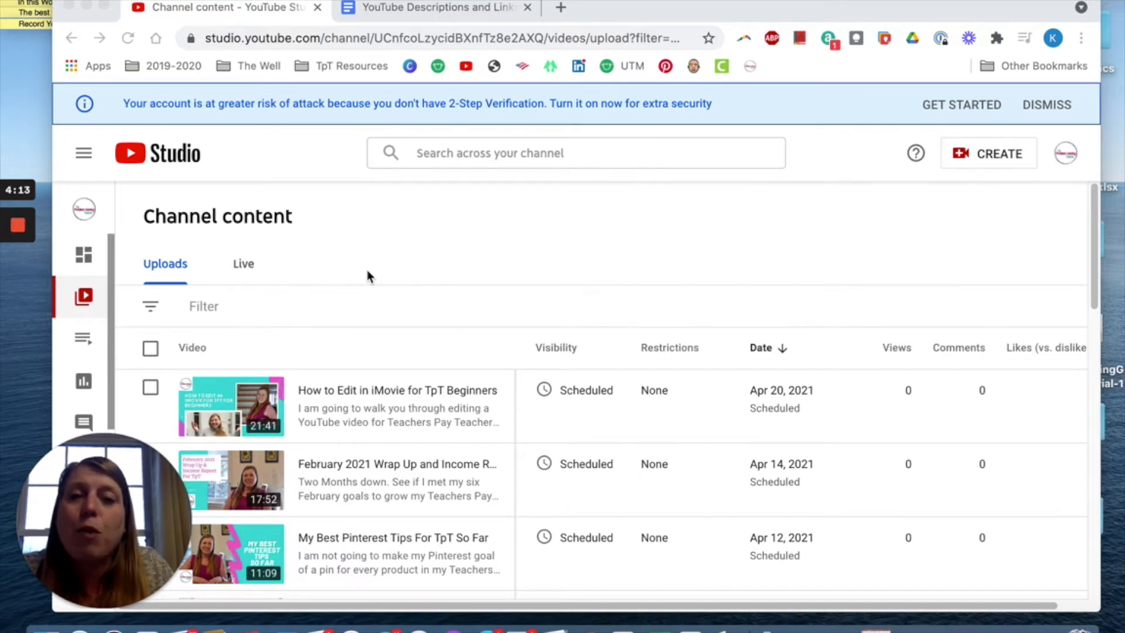
# - Look through the channel's uploaded videos, checking which are scheduled or public and their dates
pyautogui.scroll(-2, 329, 349)
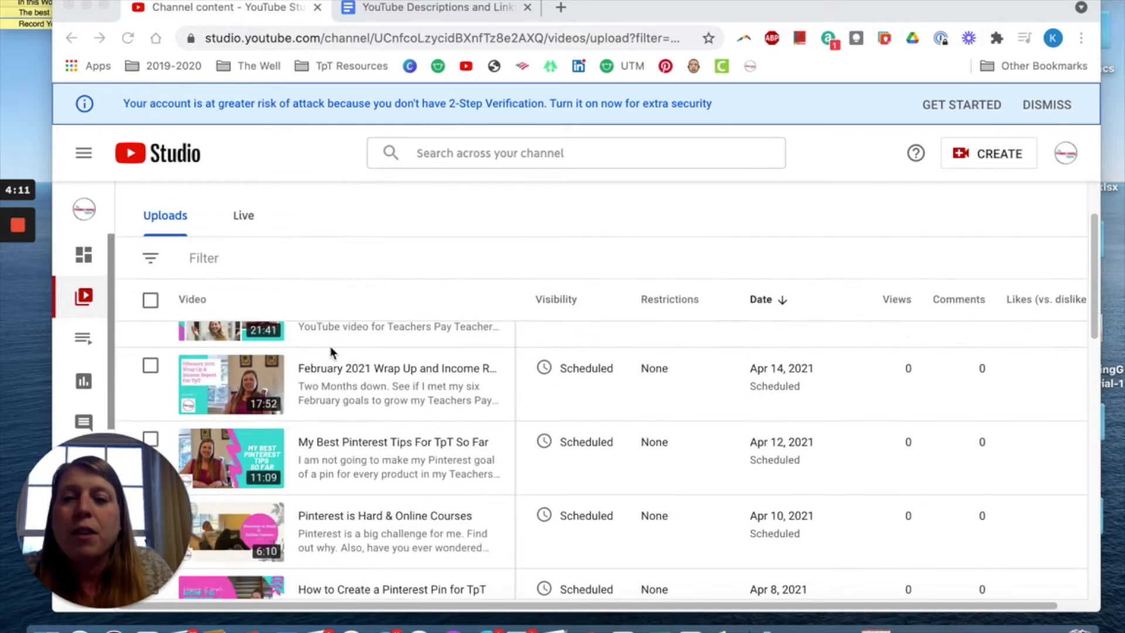
pyautogui.scroll(-10, 367, 476)
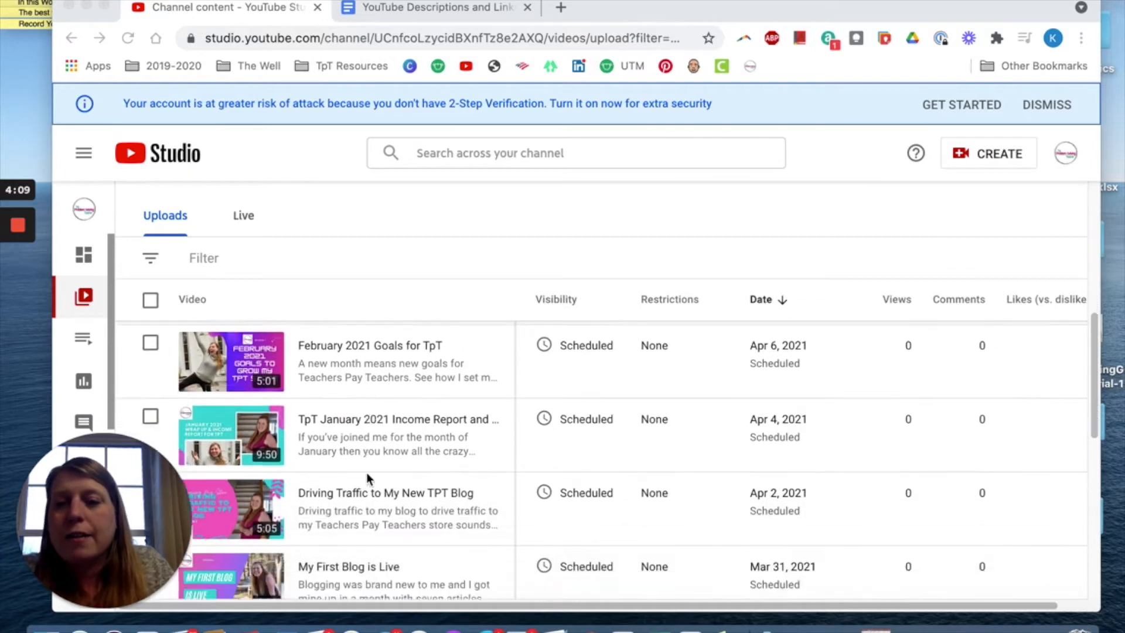
pyautogui.scroll(-15, 367, 474)
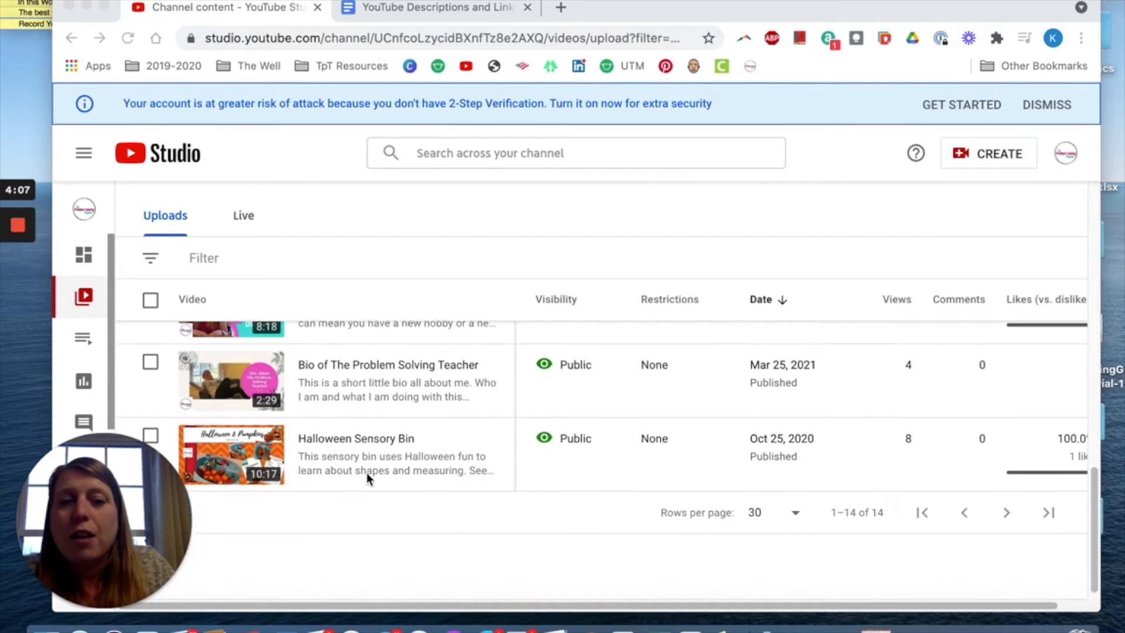
pyautogui.scroll(1, 372, 452)
pyautogui.scroll(6, 371, 452)
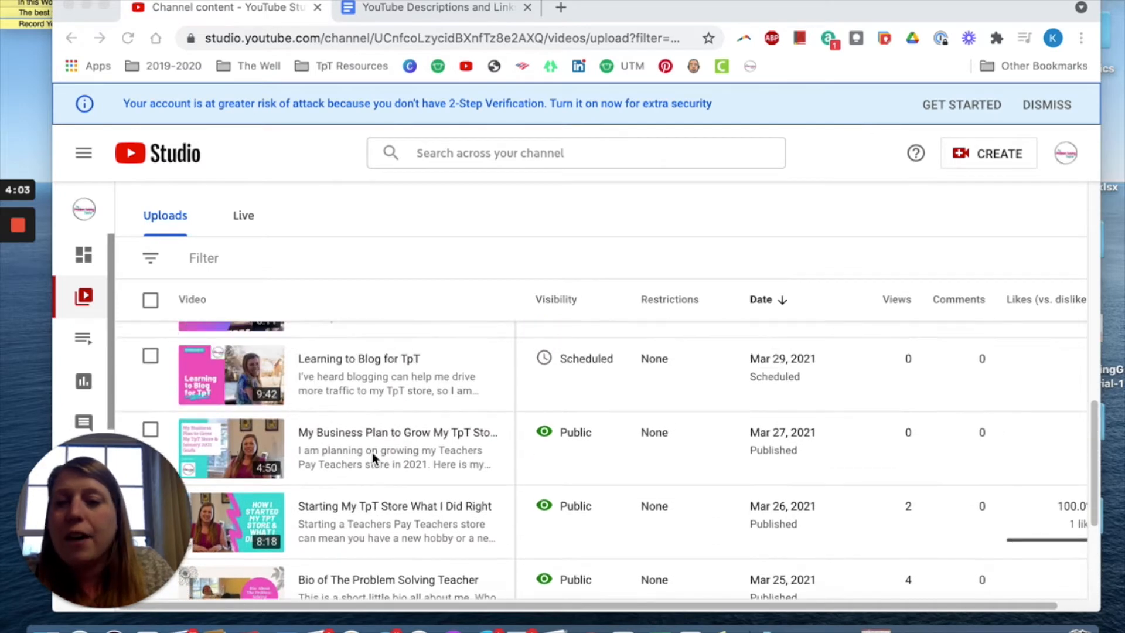
pyautogui.scroll(3, 359, 547)
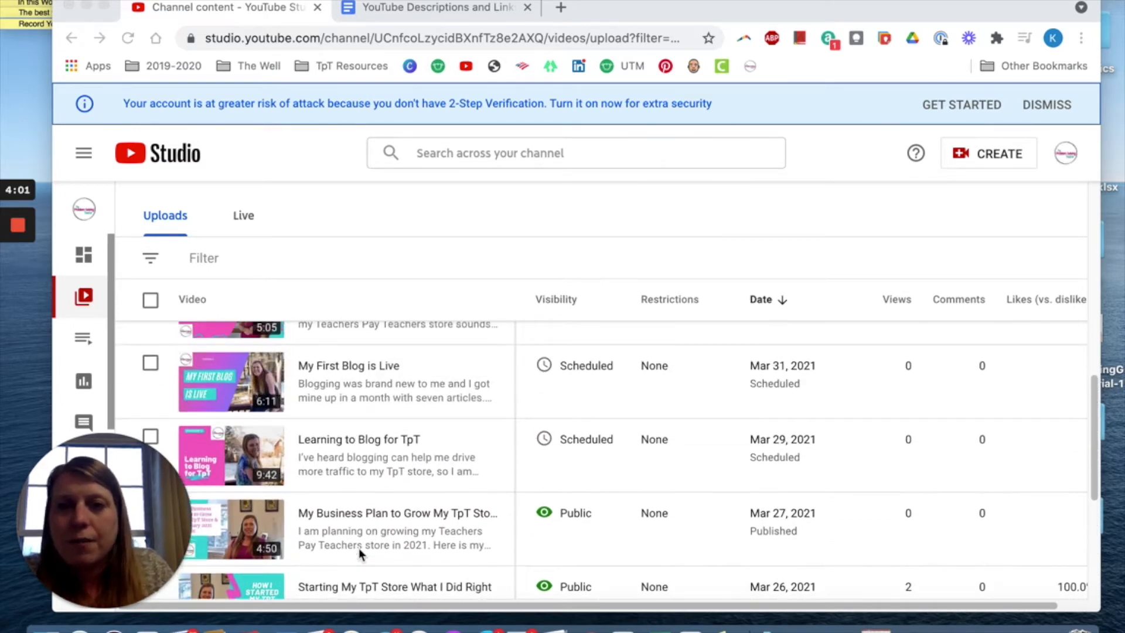
pyautogui.scroll(1, 359, 547)
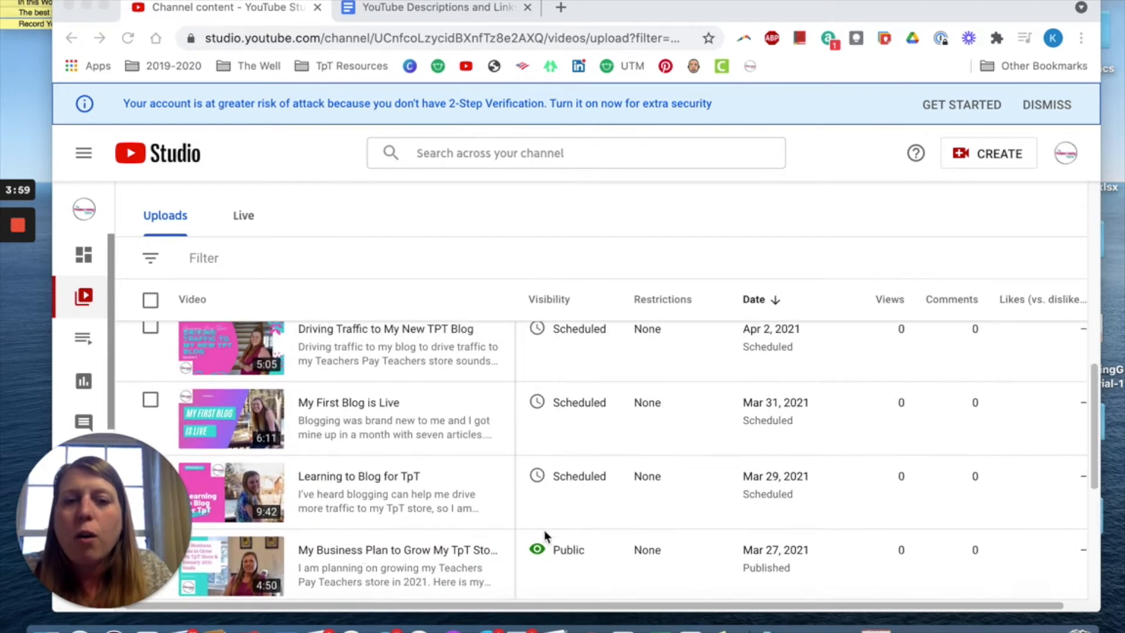
pyautogui.scroll(3, 690, 486)
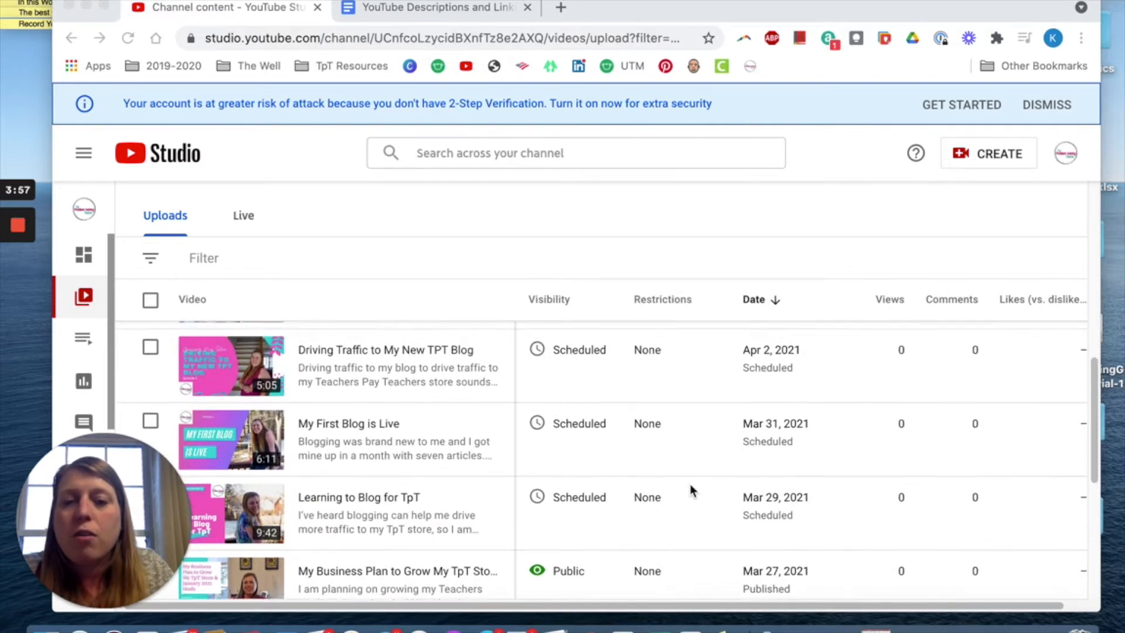
pyautogui.scroll(5, 690, 486)
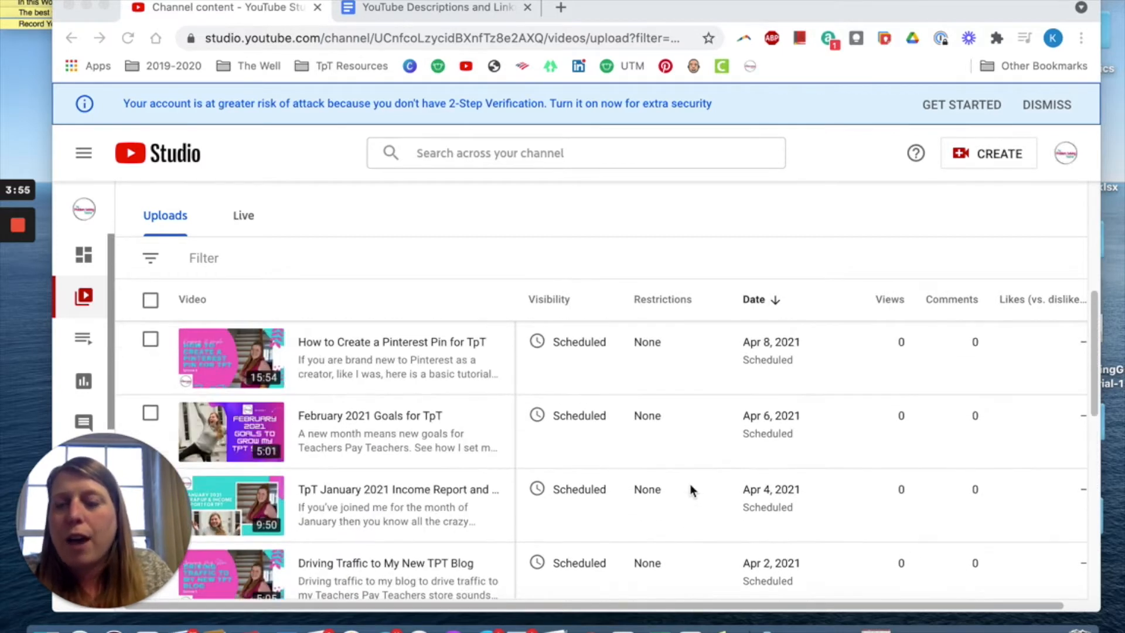
pyautogui.scroll(3, 690, 486)
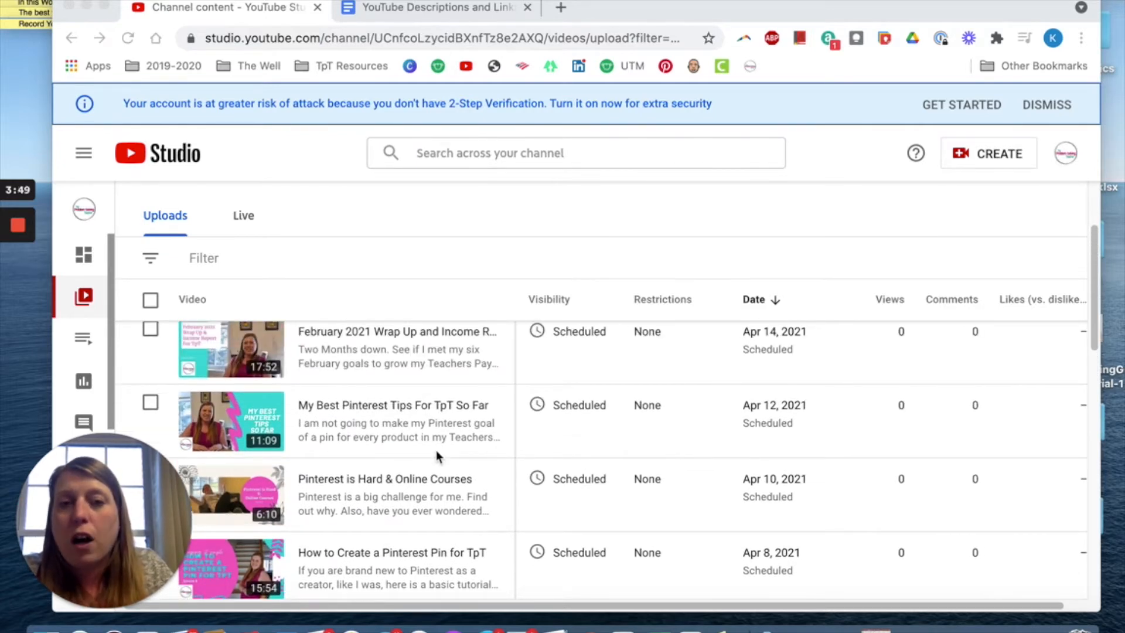
pyautogui.scroll(3, 437, 451)
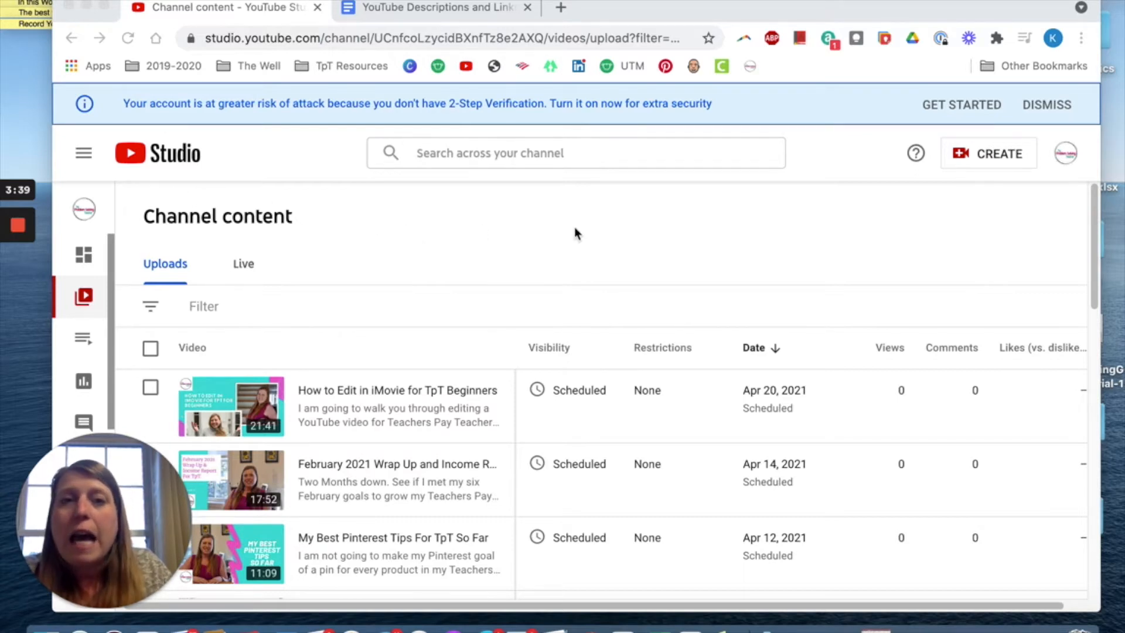
# - Open the channel's playlists to view the existing ones
pyautogui.click(86, 158)
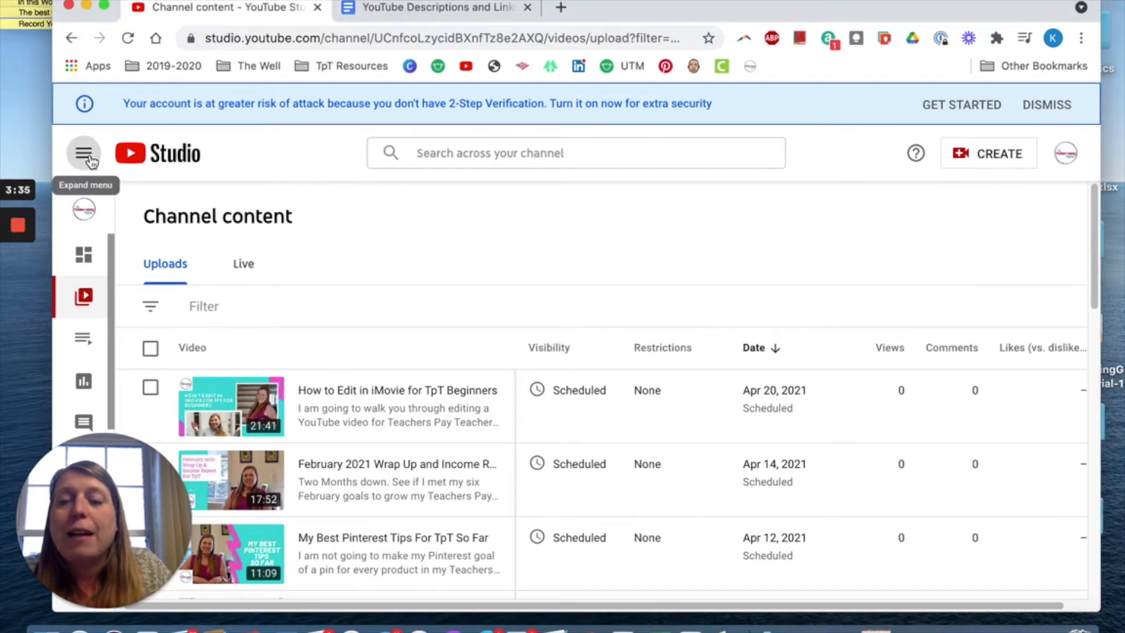
pyautogui.click(88, 156)
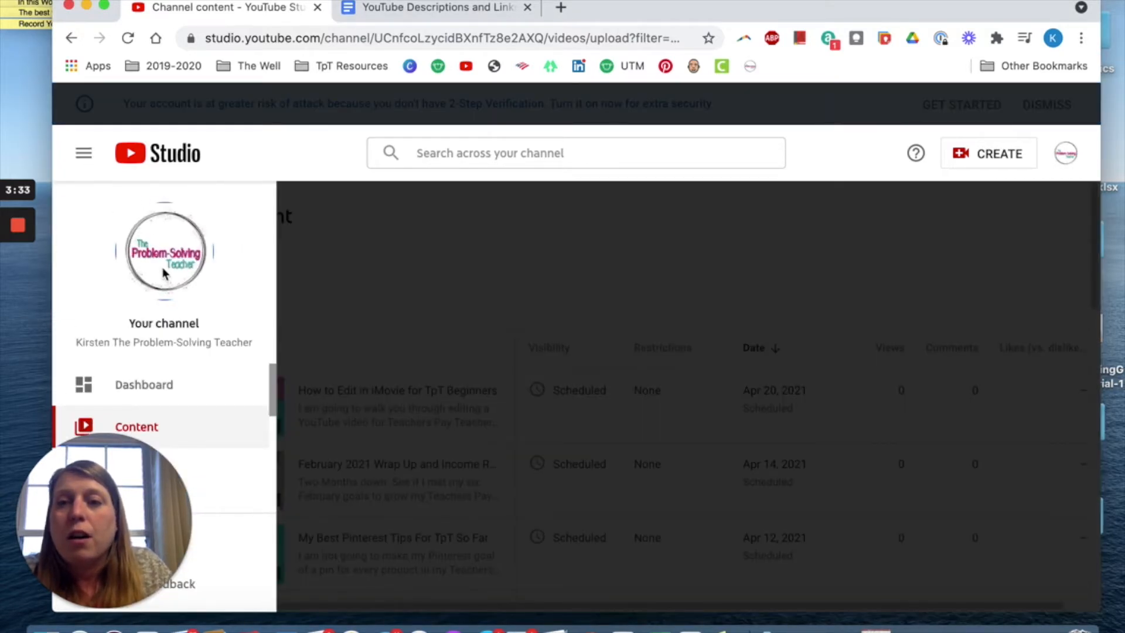
pyautogui.moveTo(127, 495); pyautogui.dragTo(1073, 243)
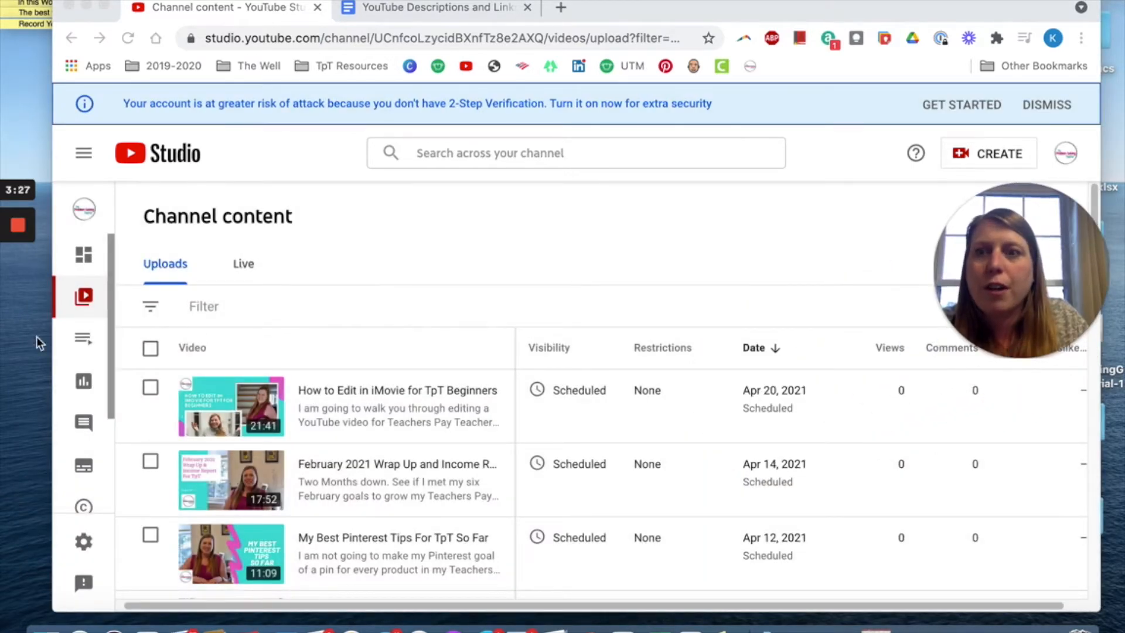
pyautogui.click(86, 341)
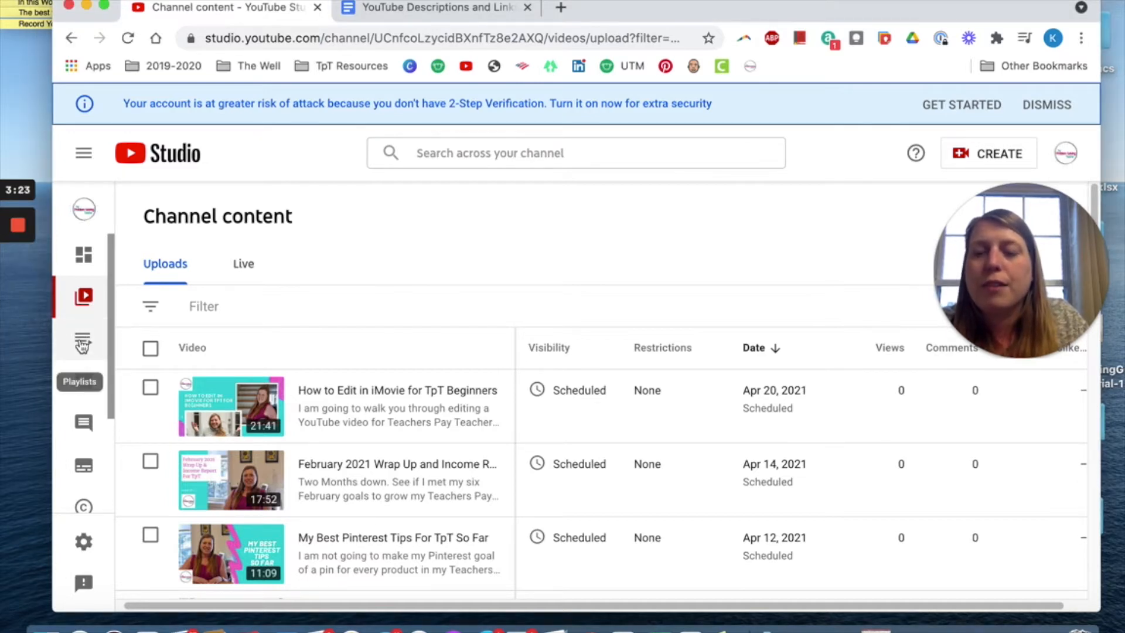
pyautogui.click(89, 347)
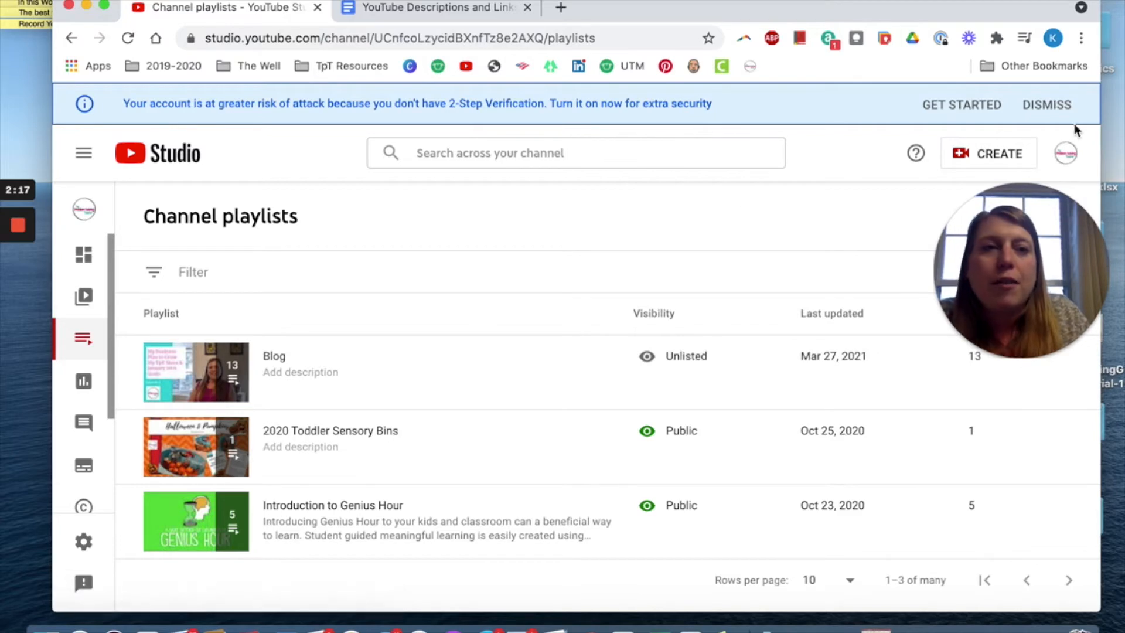
# - Return to the channel content and review the visibility and views of the published videos
pyautogui.click(84, 296)
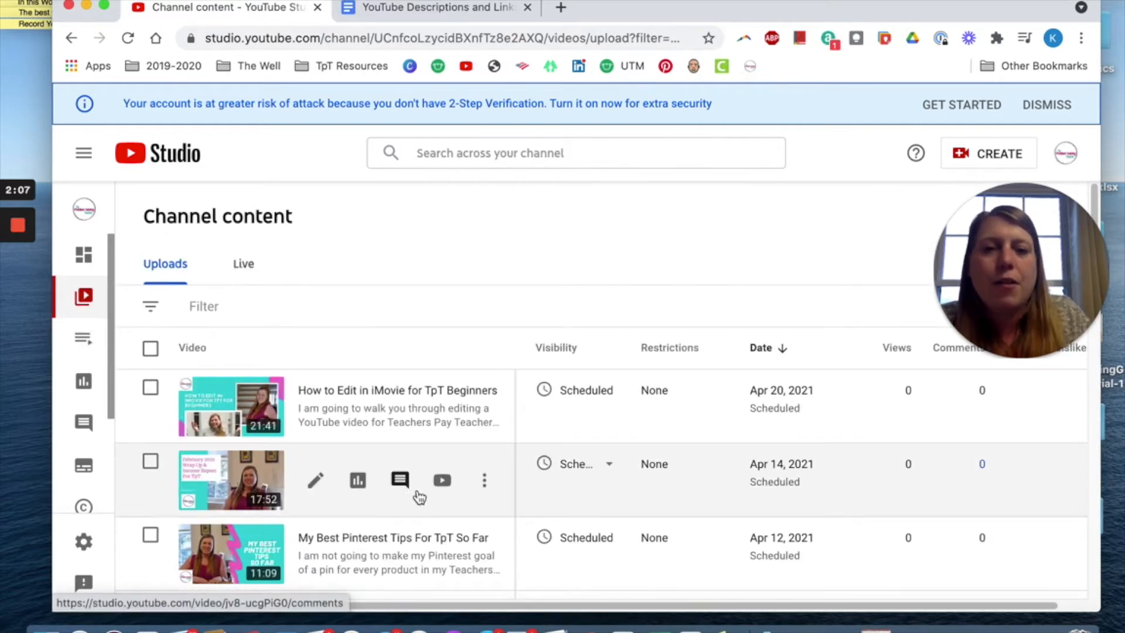
pyautogui.scroll(-3, 419, 495)
pyautogui.scroll(-6, 420, 496)
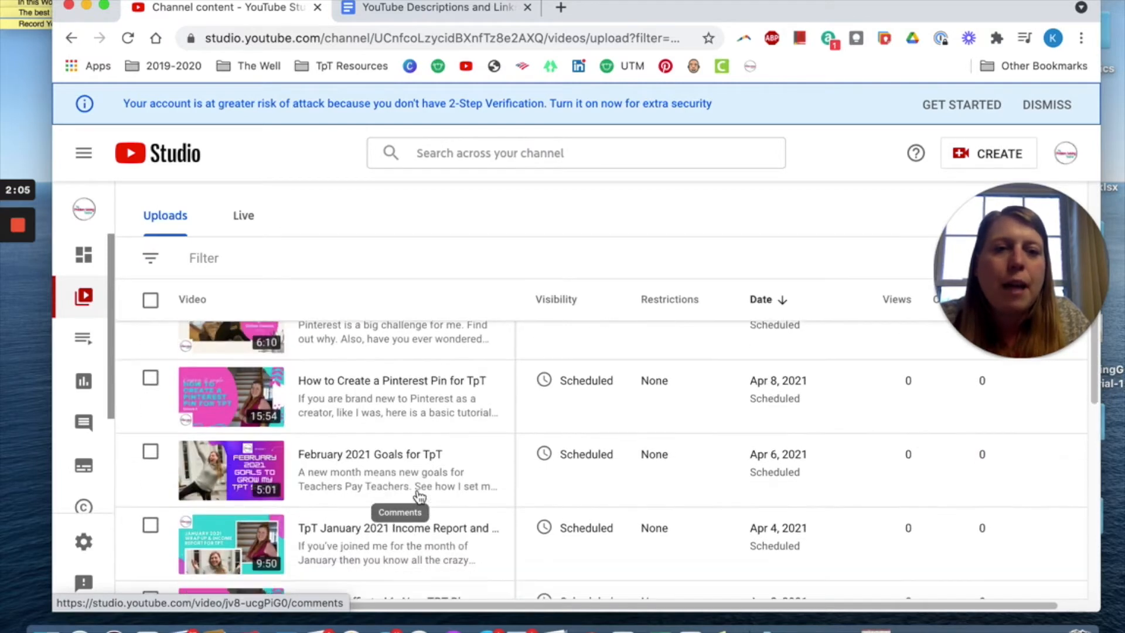
pyautogui.scroll(-2, 419, 496)
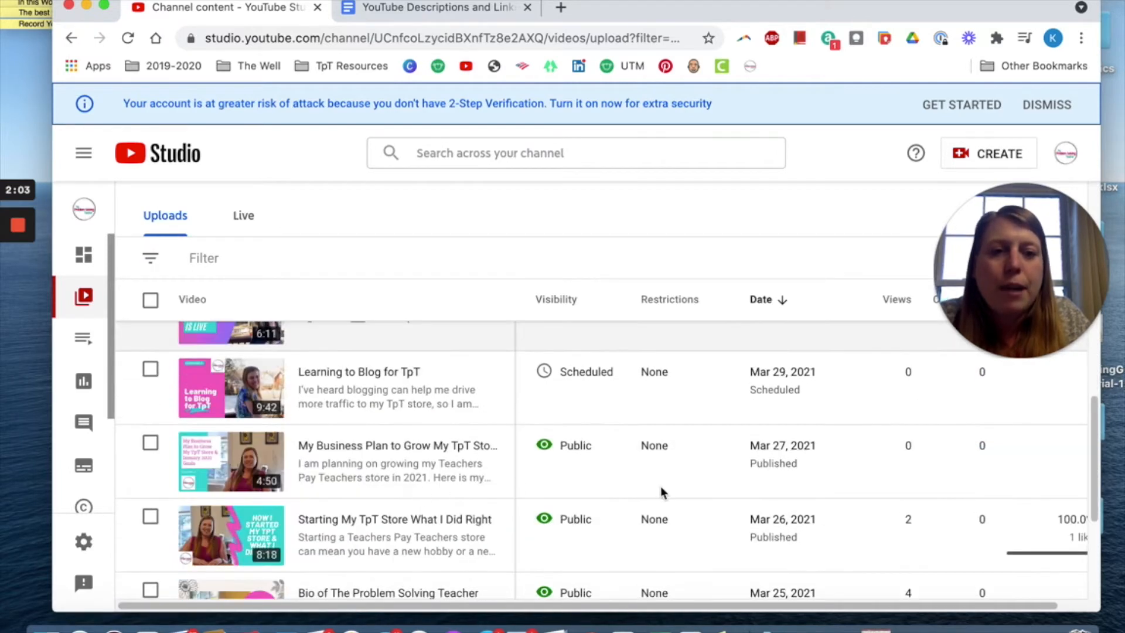
pyautogui.scroll(-1, 918, 529)
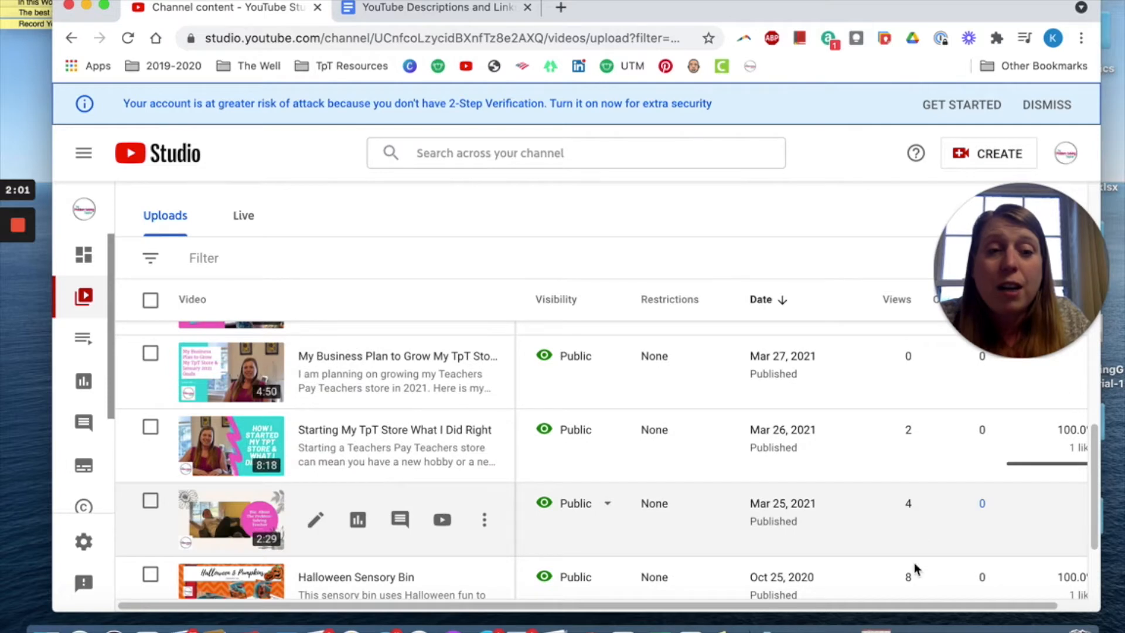
pyautogui.scroll(10, 801, 491)
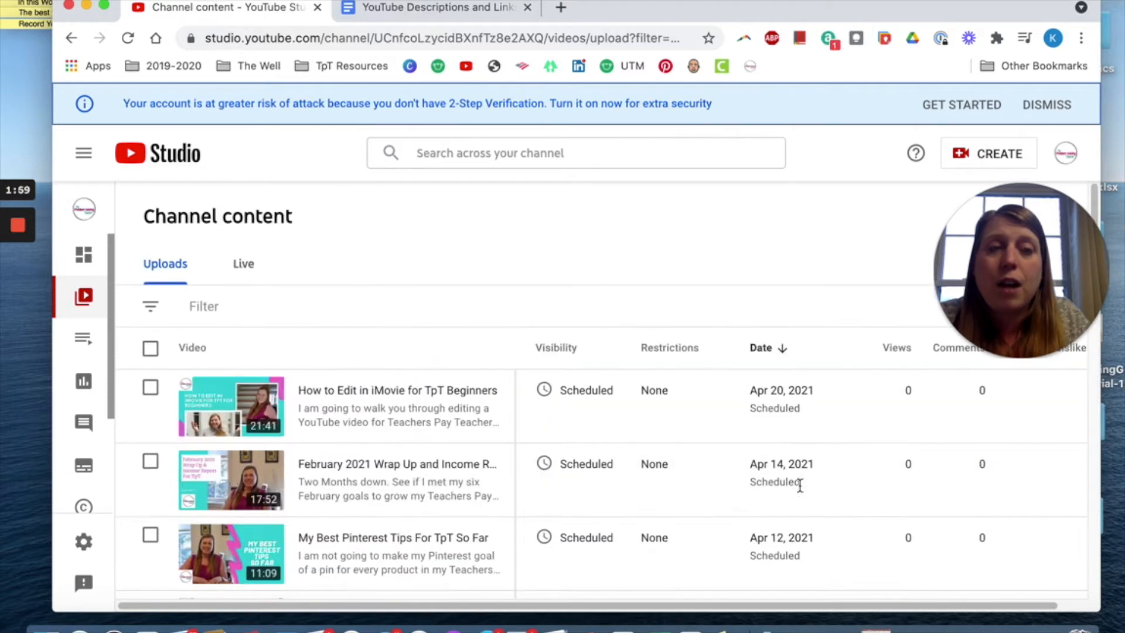
# - Start a new video upload on the channel
pyautogui.click(967, 151)
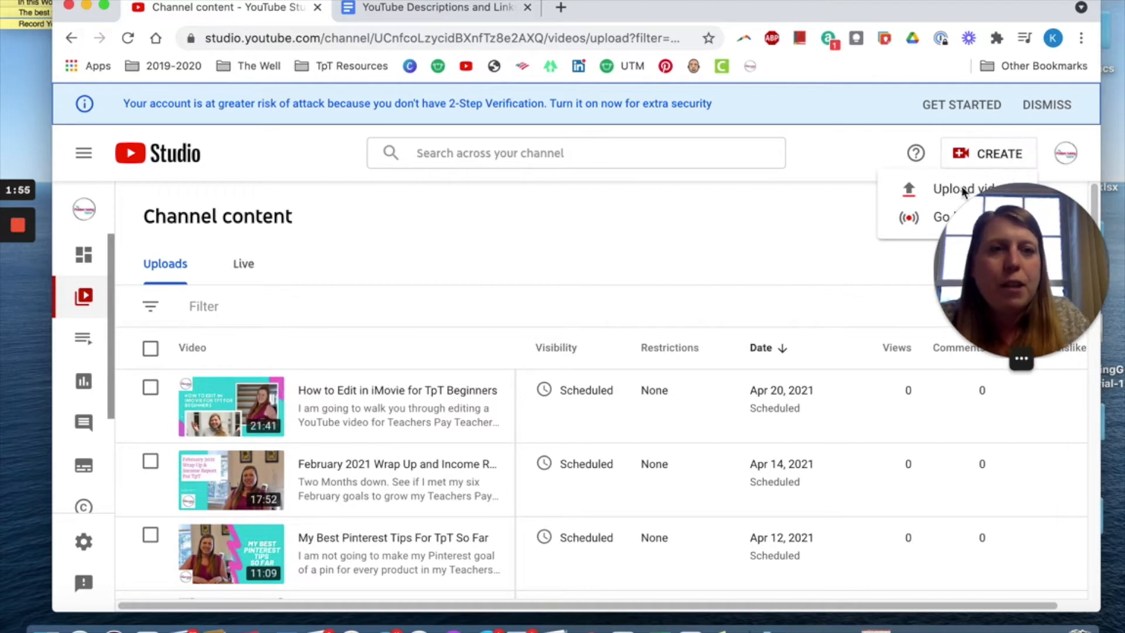
pyautogui.click(1025, 259)
pyautogui.moveTo(1025, 258); pyautogui.dragTo(1026, 430)
pyautogui.click(993, 190)
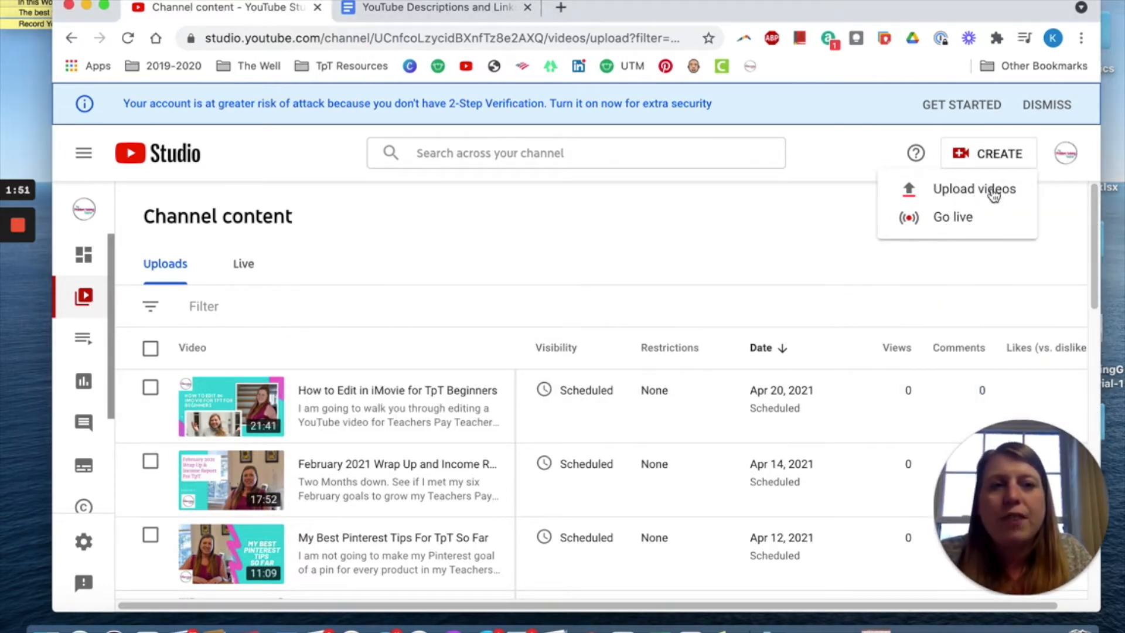
pyautogui.click(980, 195)
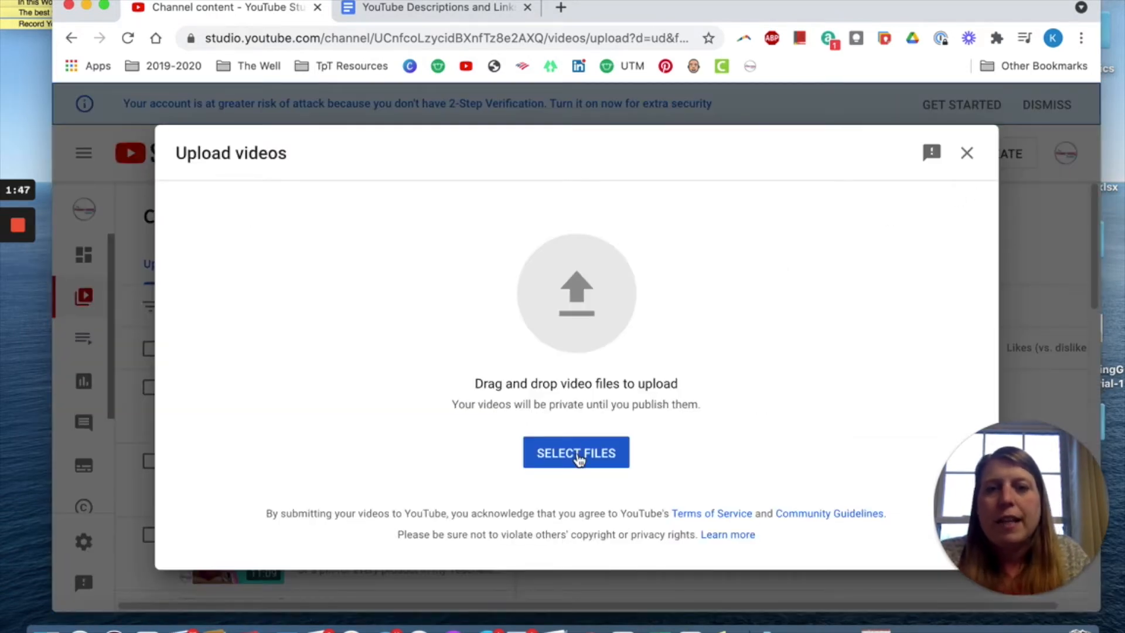
# - Upload the "March 2021 Goals to Grow My TpT Store" MP4 from the Youtube Videos folder
pyautogui.click(578, 458)
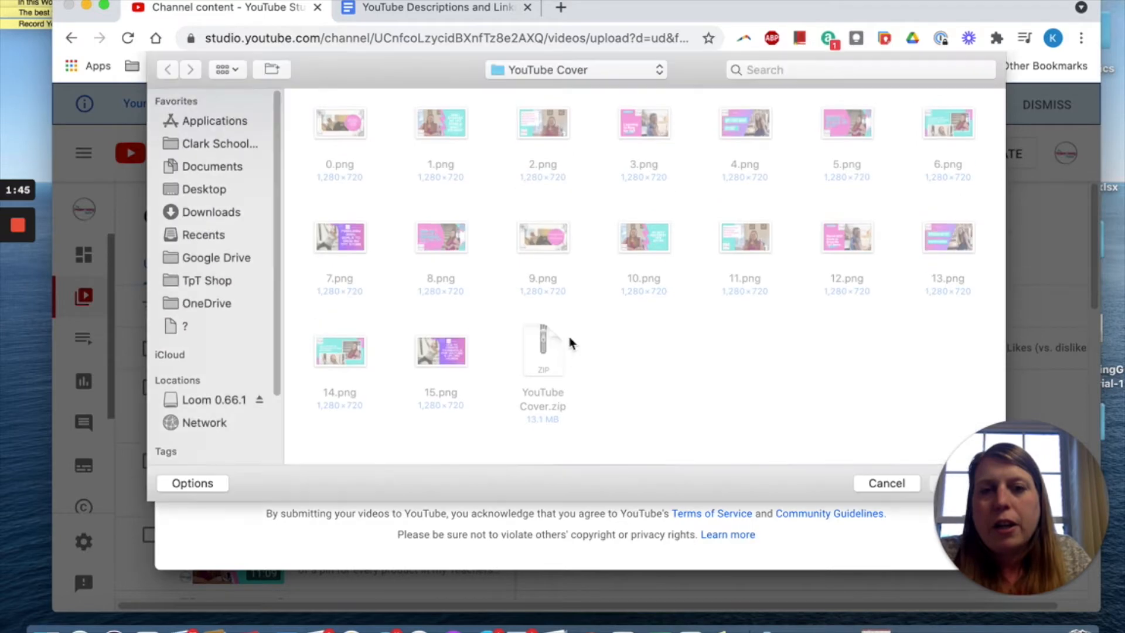
pyautogui.click(659, 71)
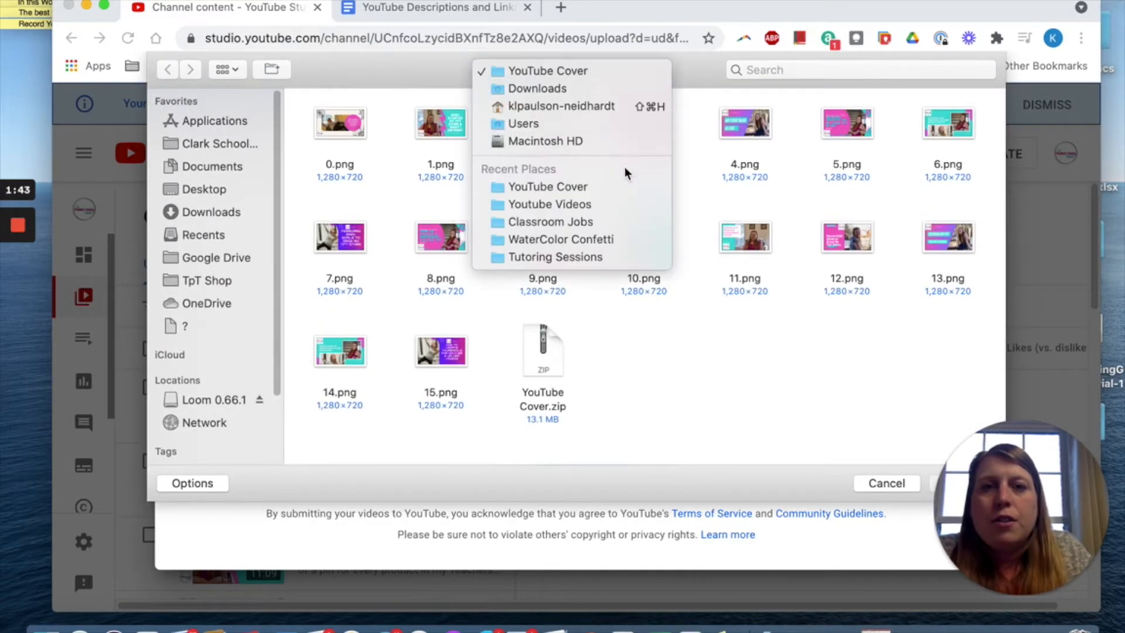
pyautogui.click(620, 205)
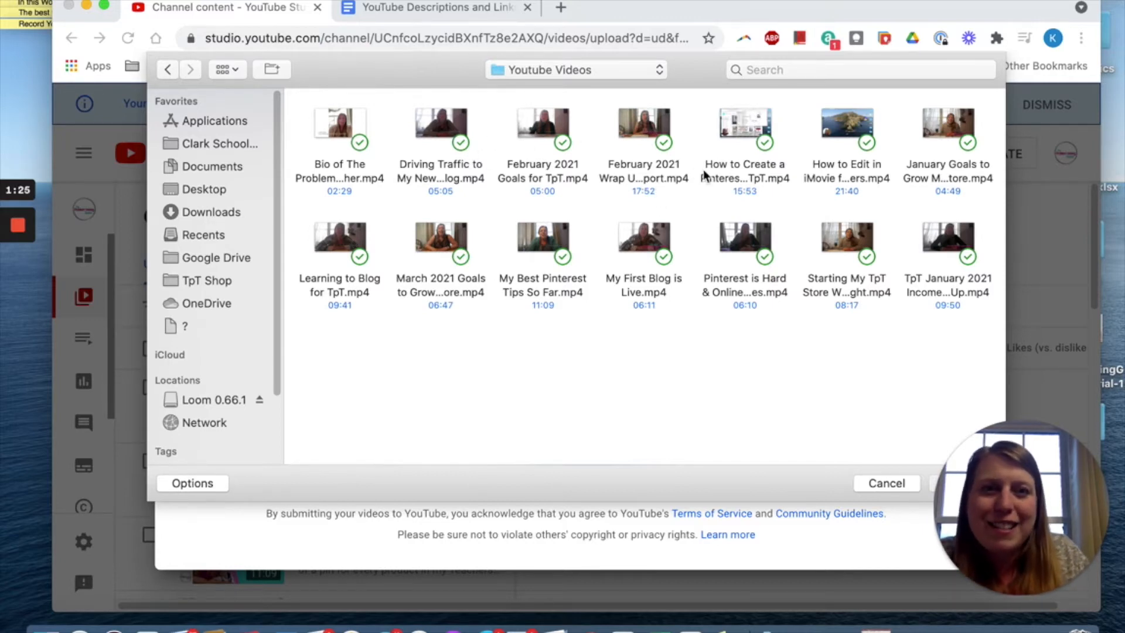
pyautogui.moveTo(674, 232)
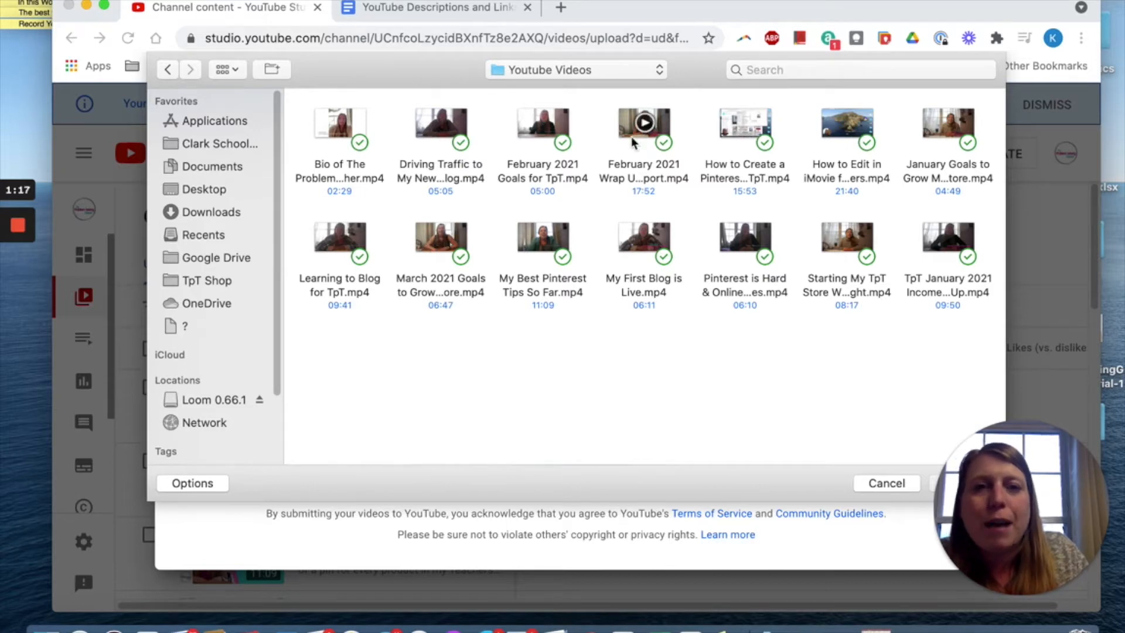
pyautogui.click(440, 241)
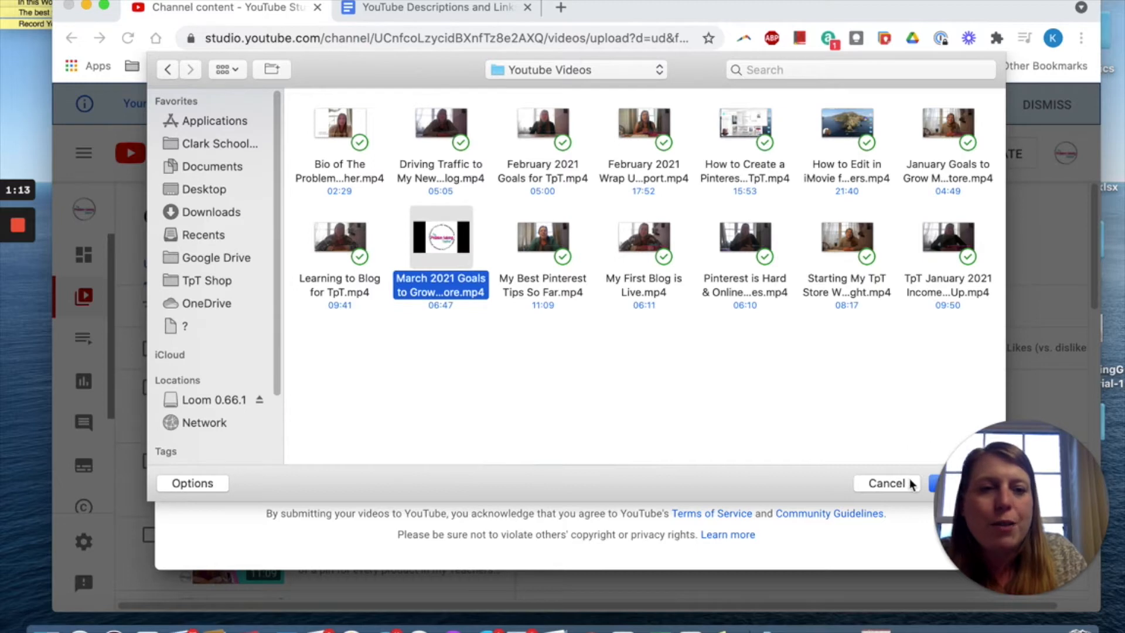
pyautogui.moveTo(989, 490); pyautogui.dragTo(990, 318)
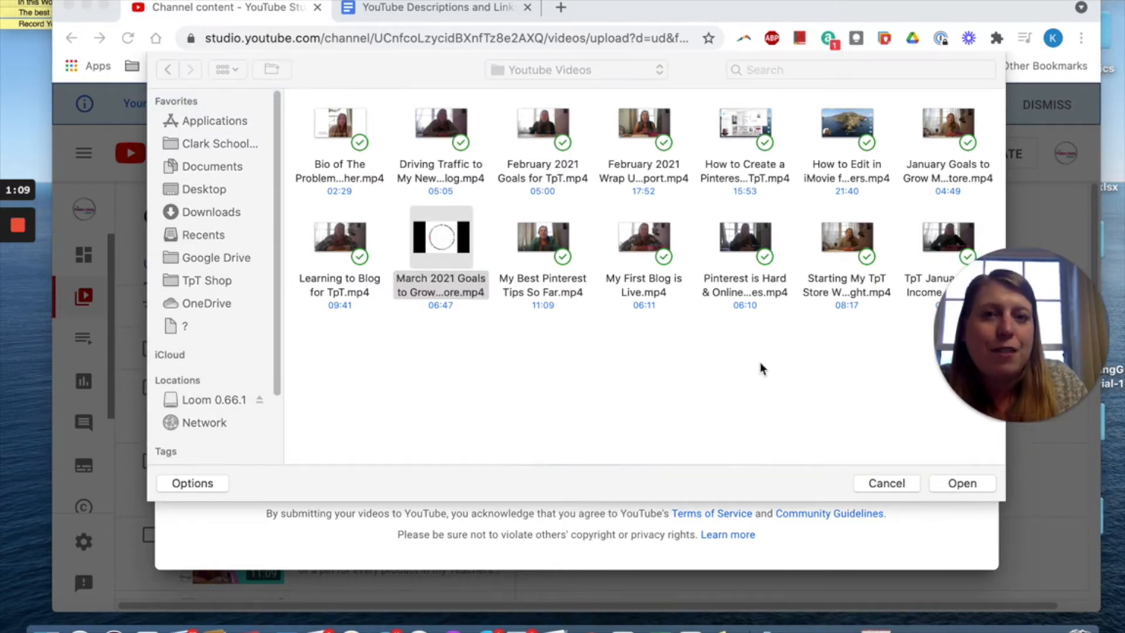
pyautogui.click(962, 488)
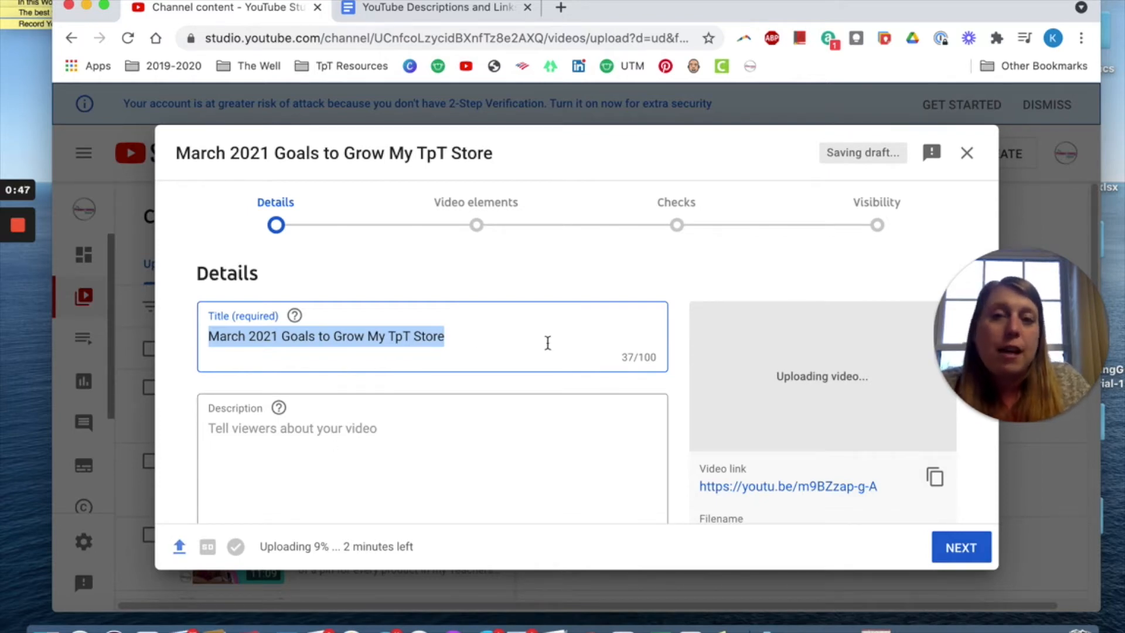
# - Select the words "Grow My TpT Store" in the video's title to review them
pyautogui.click(281, 373)
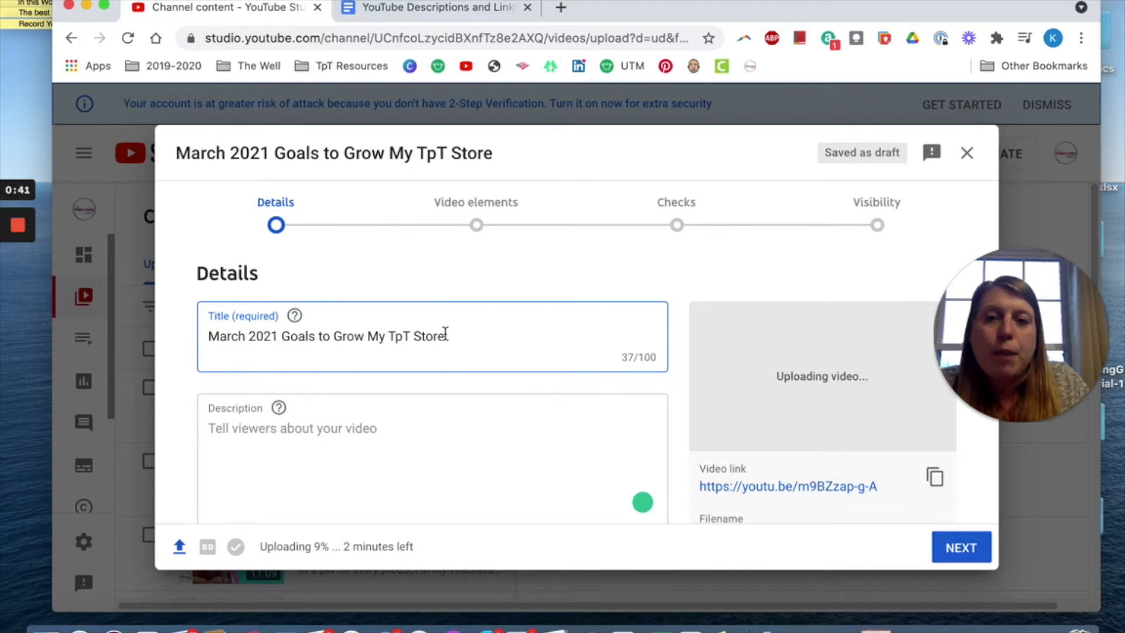
pyautogui.hotkey('alt', 'shift', 'Left')
pyautogui.hotkey('alt', 'shift', 'Left')
pyautogui.hotkey('alt', 'shift', 'Left')
pyautogui.hotkey('alt', 'shift', 'Left')
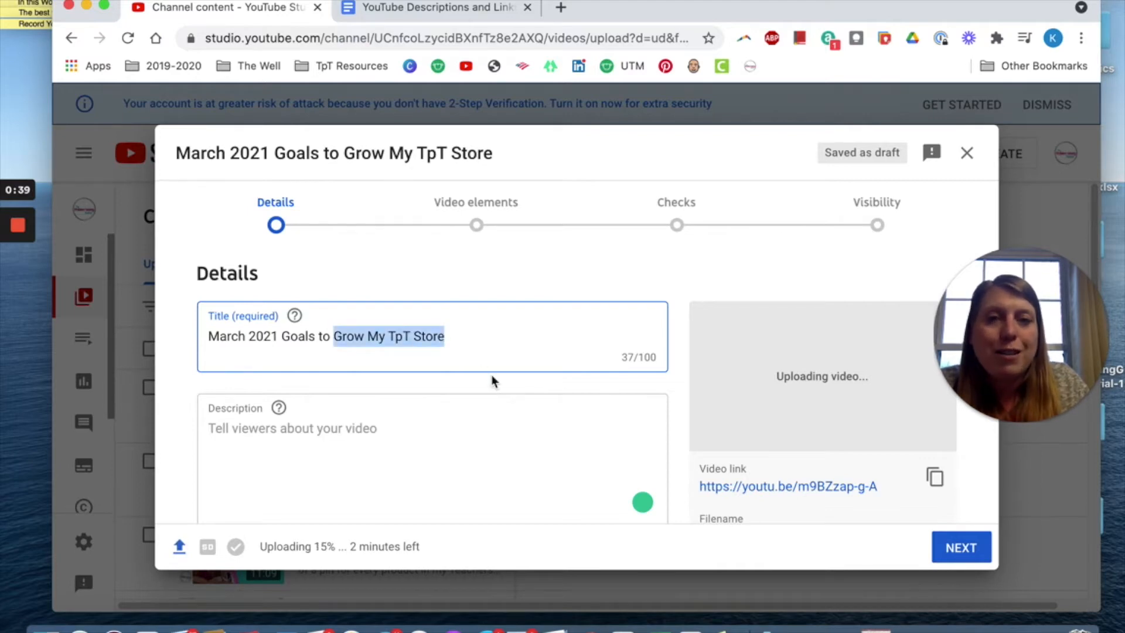
# - Switch to the YouTube Descriptions and Links document and review its episode table and numbered list of video descriptions
pyautogui.click(368, 432)
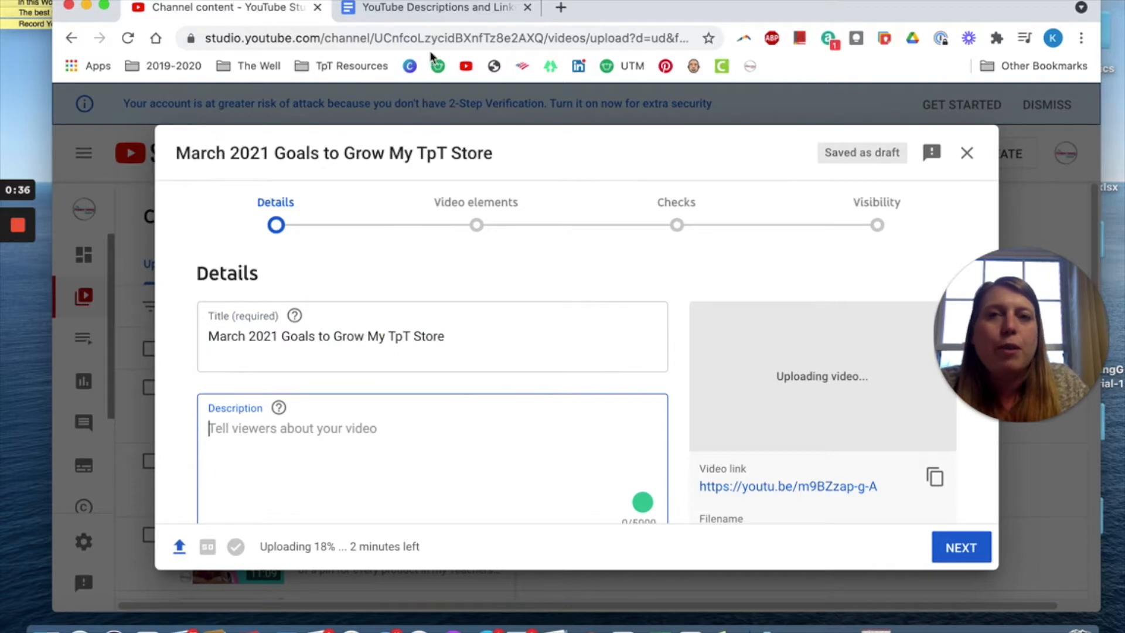
pyautogui.click(422, 9)
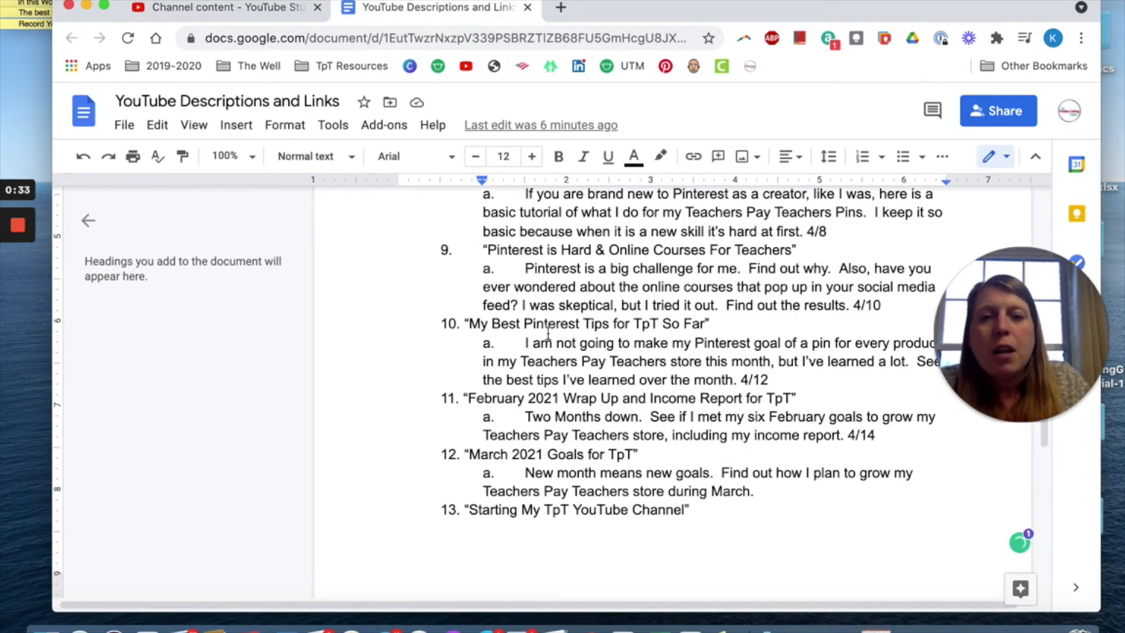
pyautogui.scroll(-3, 548, 334)
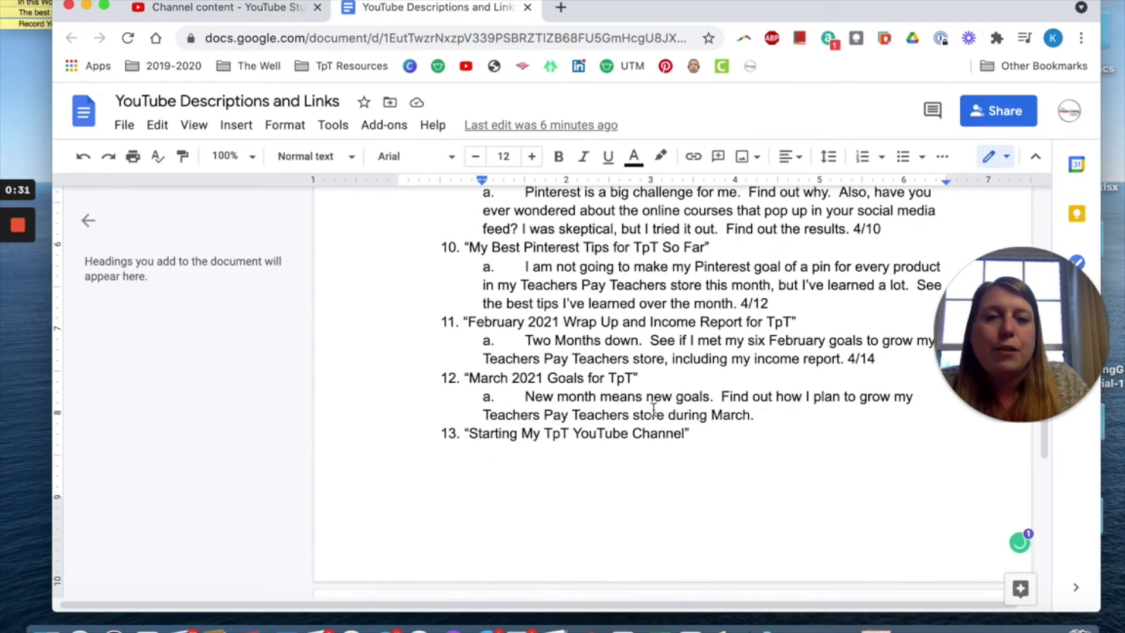
pyautogui.scroll(10, 653, 408)
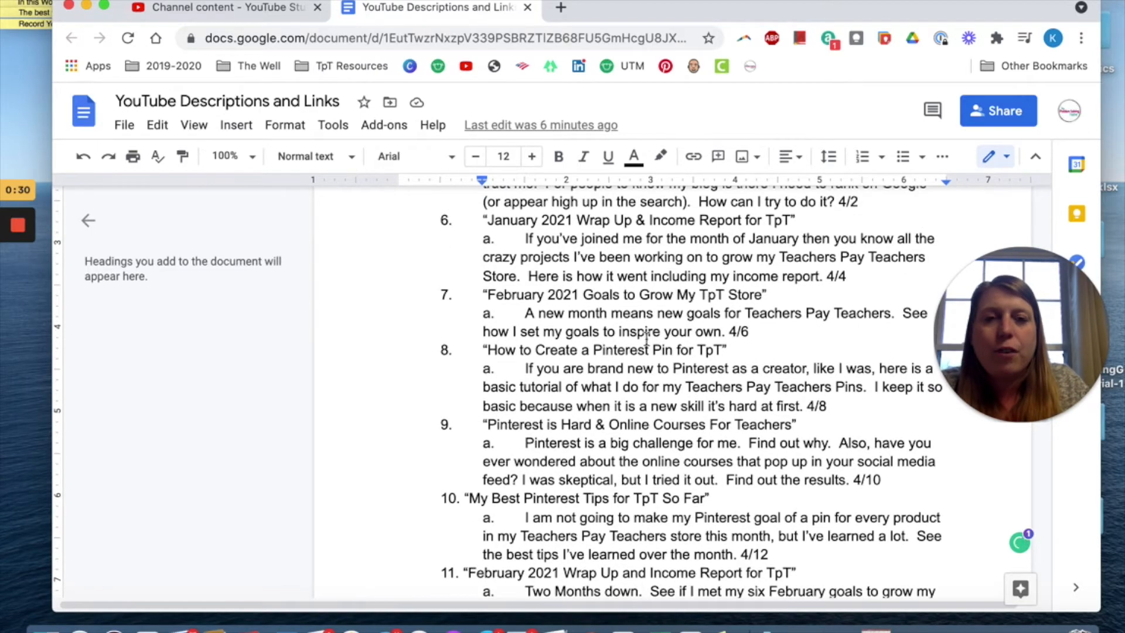
pyautogui.scroll(4, 603, 322)
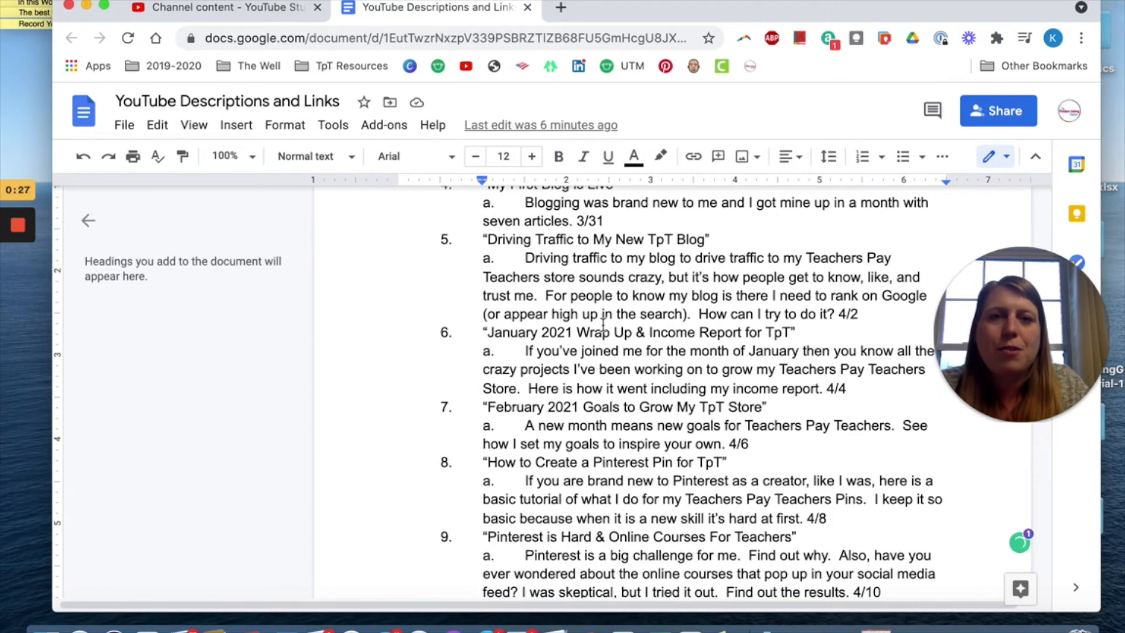
pyautogui.scroll(-5, 603, 322)
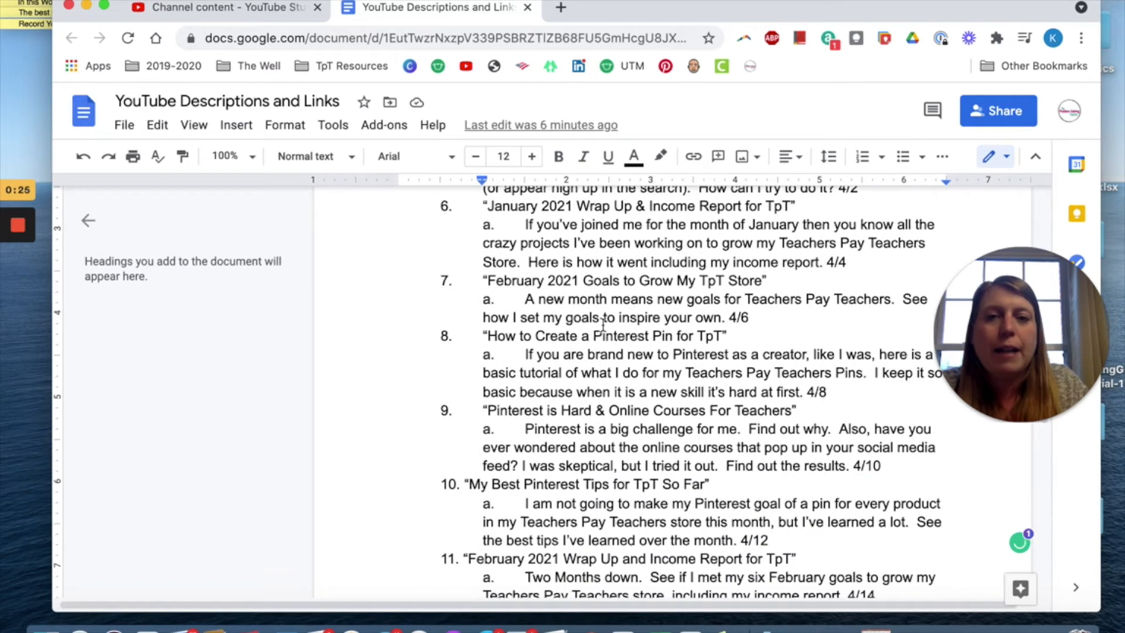
pyautogui.scroll(20, 603, 322)
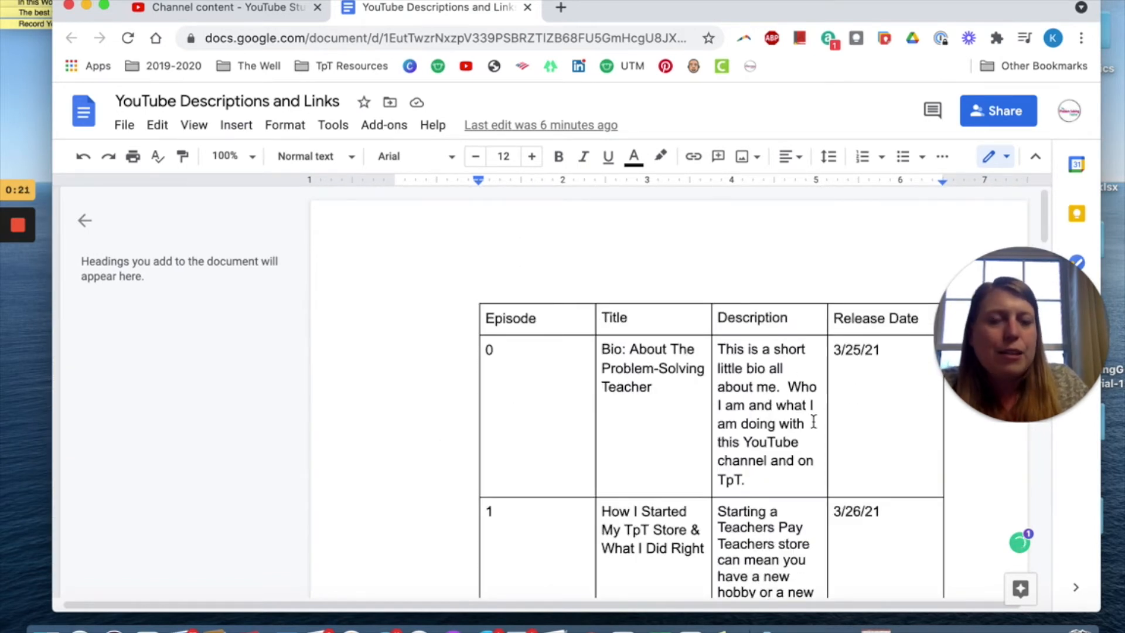
pyautogui.scroll(-7, 813, 422)
pyautogui.scroll(5, 813, 420)
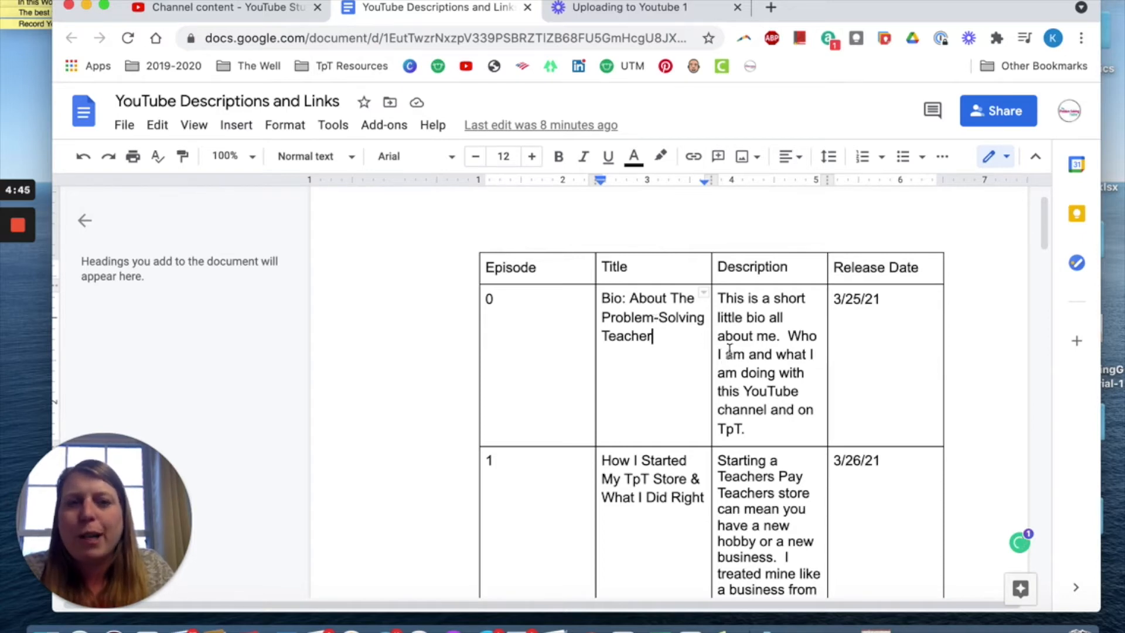
# - Examine the title, description and release date columns for episodes 0 and 1 in the document's table
pyautogui.click(789, 373)
pyautogui.scroll(-2, 785, 401)
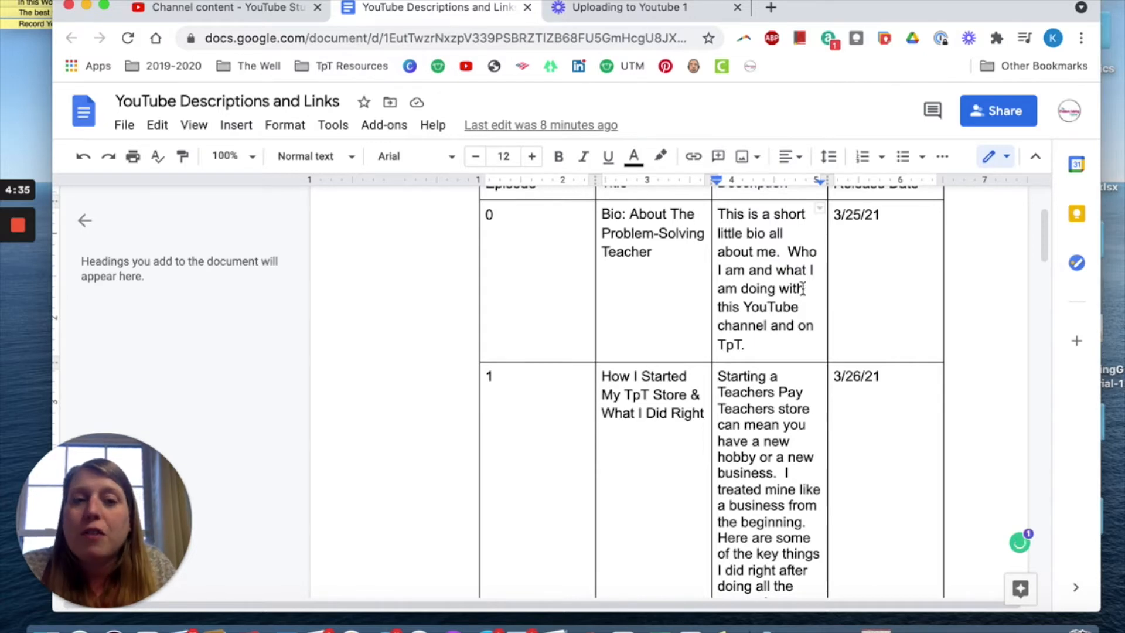
pyautogui.click(865, 309)
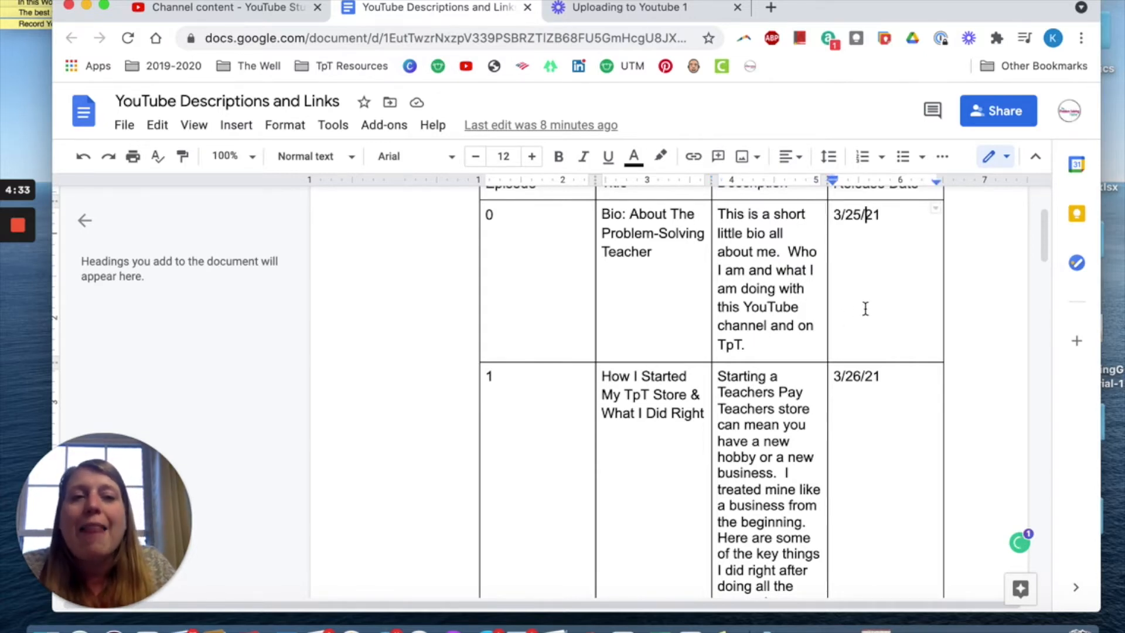
pyautogui.scroll(1, 865, 309)
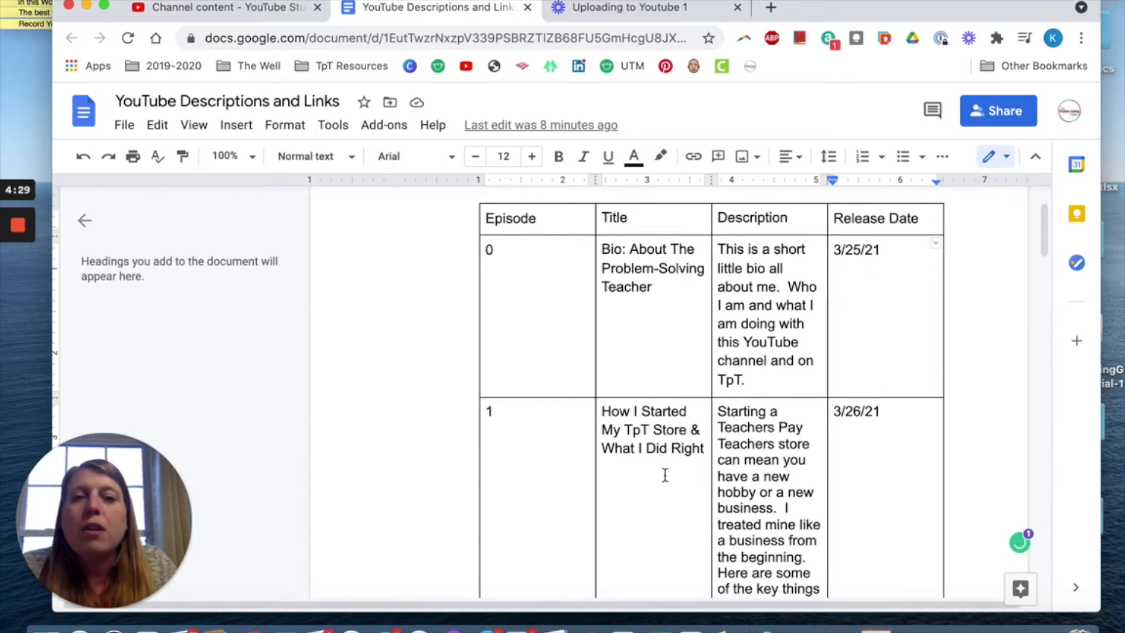
pyautogui.scroll(-3, 664, 473)
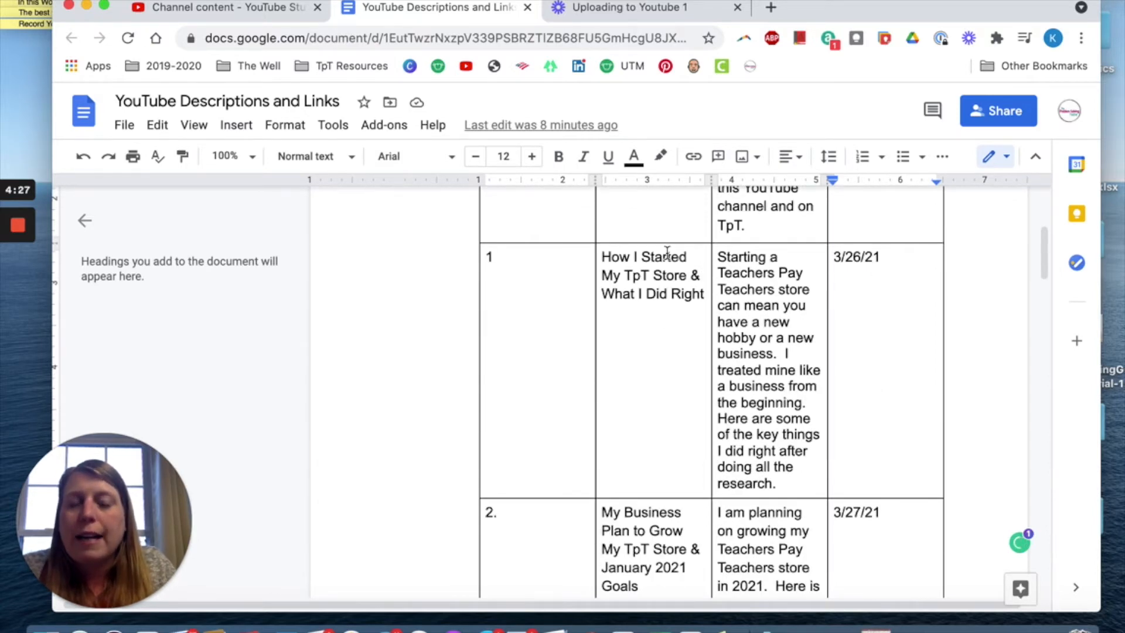
# - Copy the "March 2021 Goals for TpT" description text from the document into the uploading video's Description in YouTube Studio
pyautogui.scroll(-2, 667, 253)
pyautogui.scroll(-10, 696, 294)
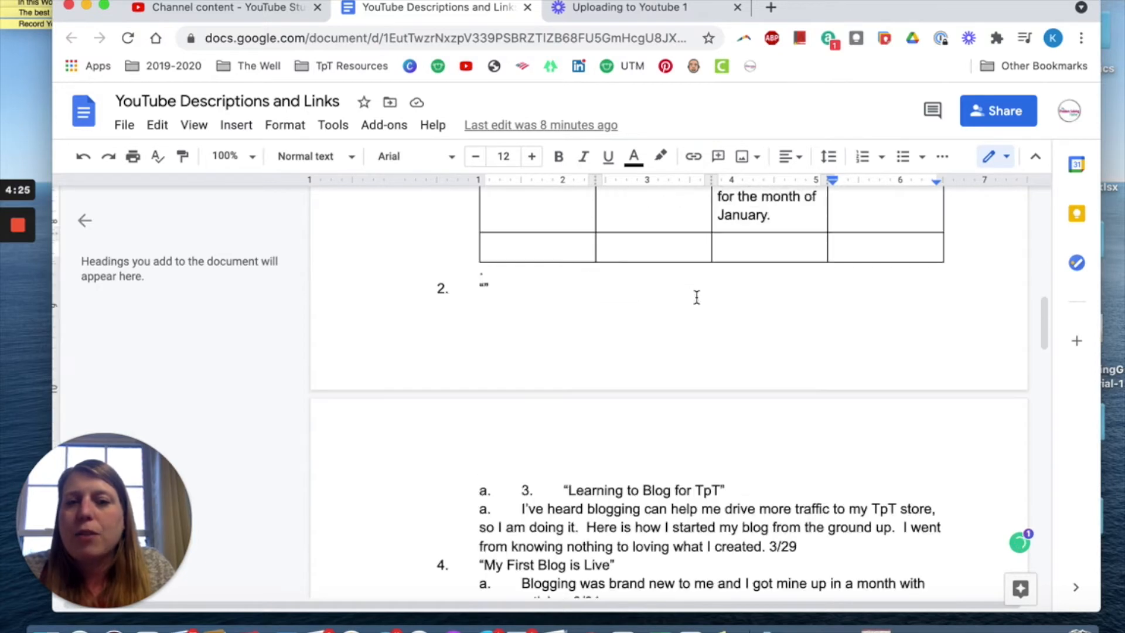
pyautogui.scroll(-2, 697, 297)
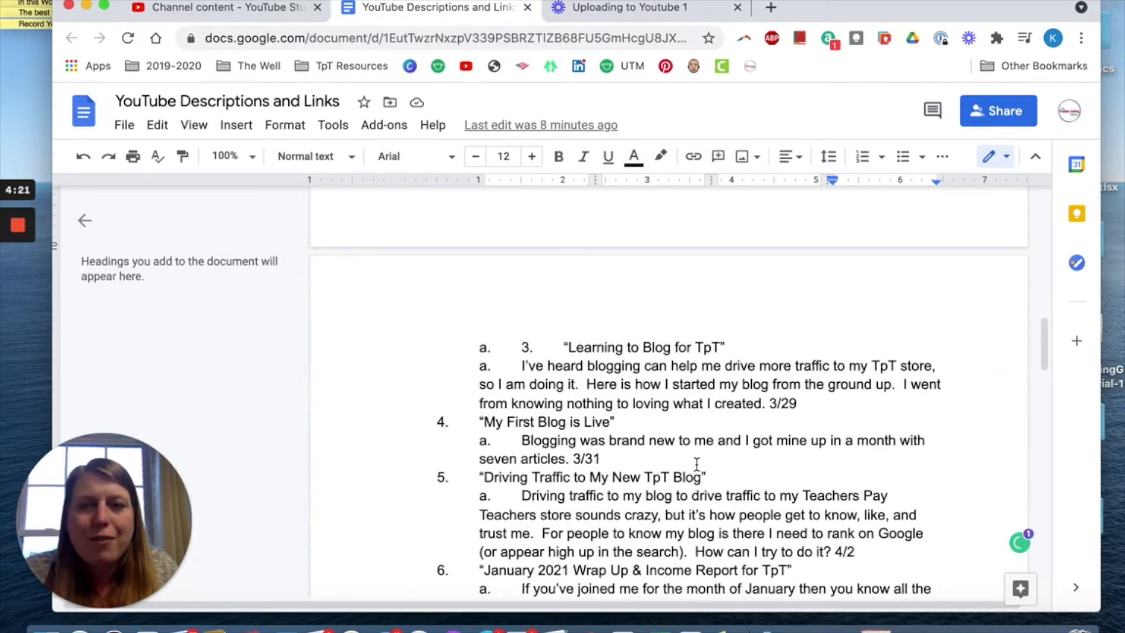
pyautogui.scroll(-5, 696, 464)
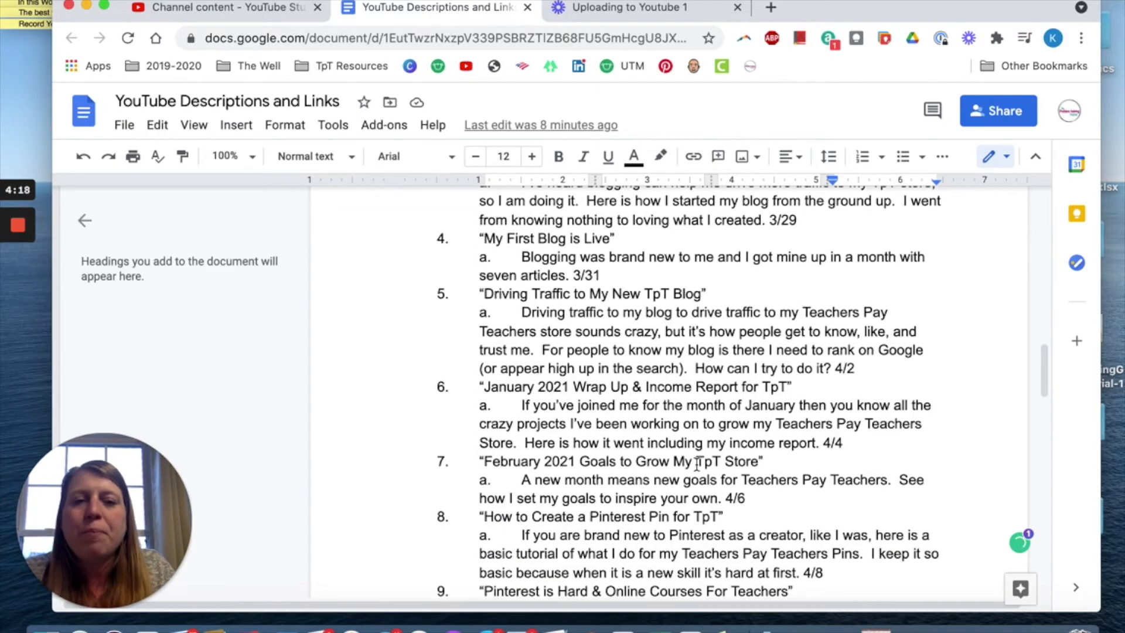
pyautogui.scroll(-3, 778, 427)
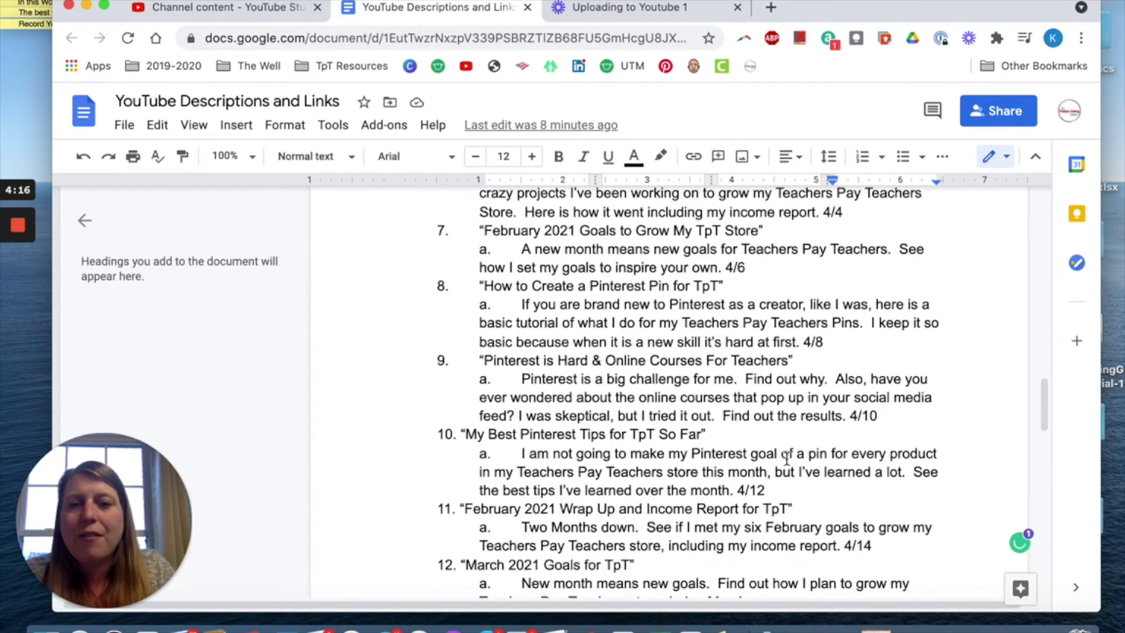
pyautogui.scroll(-3, 788, 438)
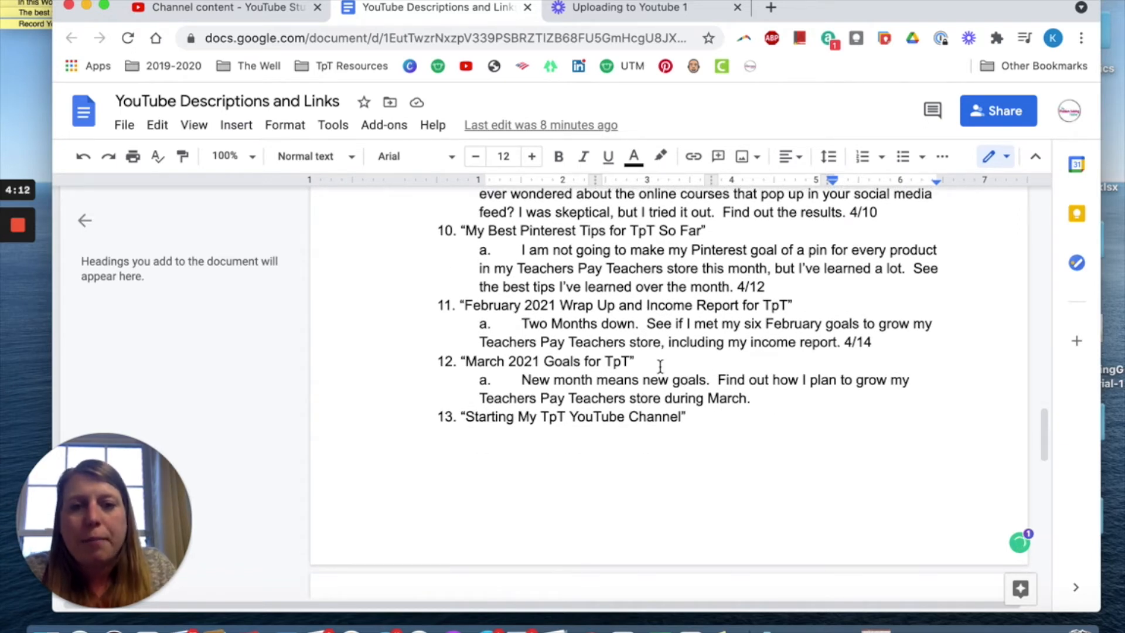
pyautogui.click(807, 402)
pyautogui.moveTo(752, 398); pyautogui.dragTo(522, 379)
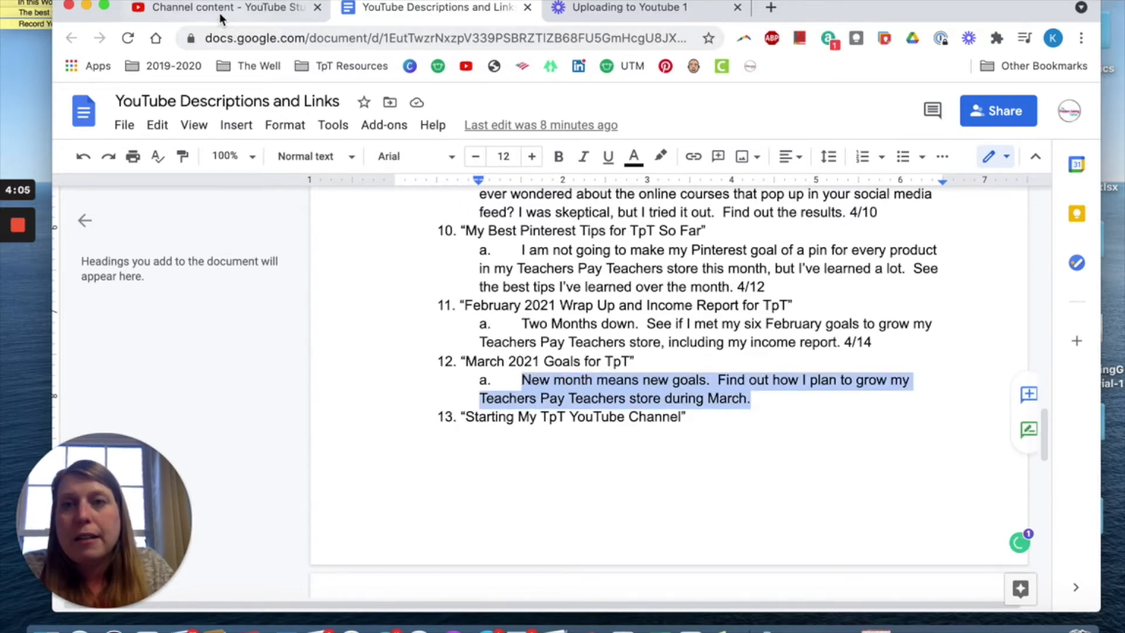
pyautogui.press('super+c')
pyautogui.hotkey('ctrl', 'shift', 'Tab')
pyautogui.click(493, 428)
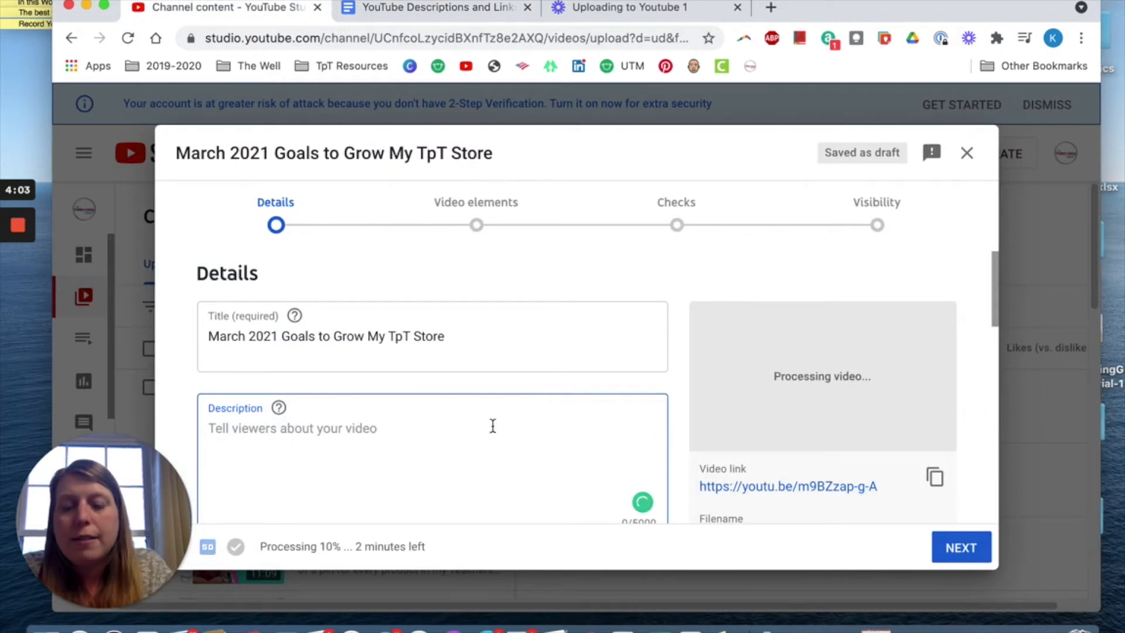
pyautogui.press('super+v')
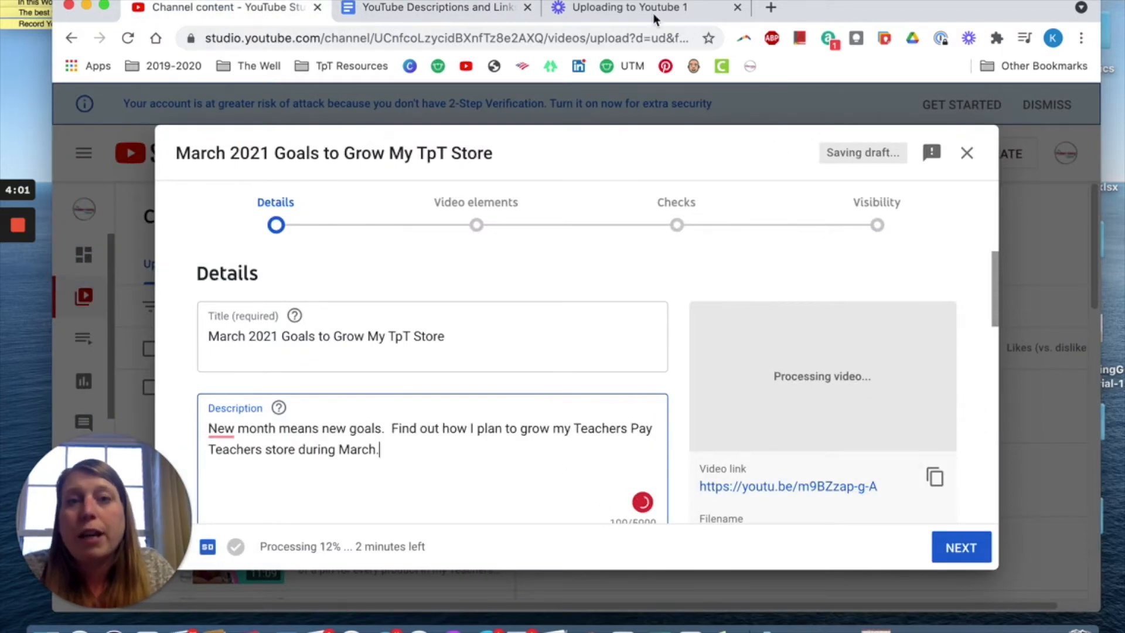
# - Return to the descriptions document and add the release date 4/16 after the "March 2021 Goals for TpT" description
pyautogui.click(654, 15)
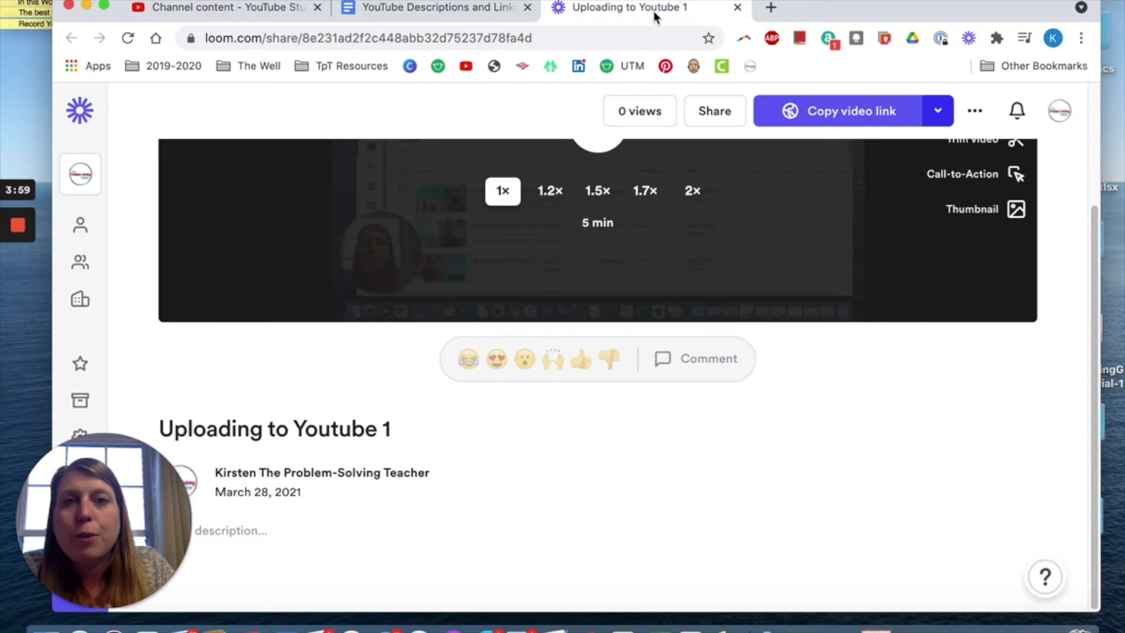
pyautogui.click(439, 8)
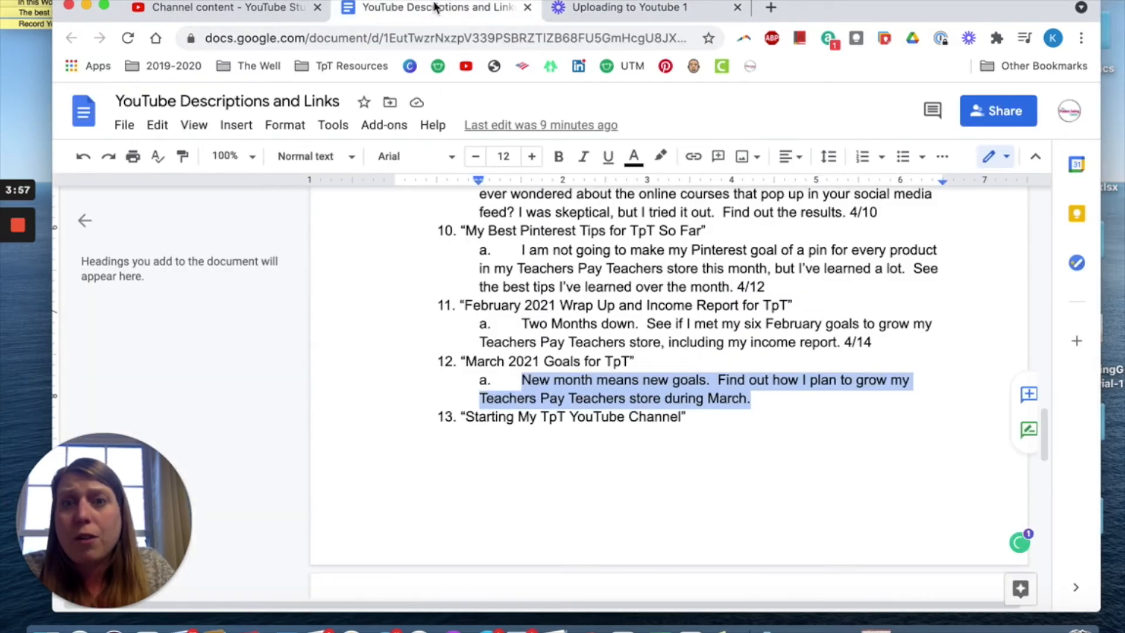
pyautogui.click(782, 399)
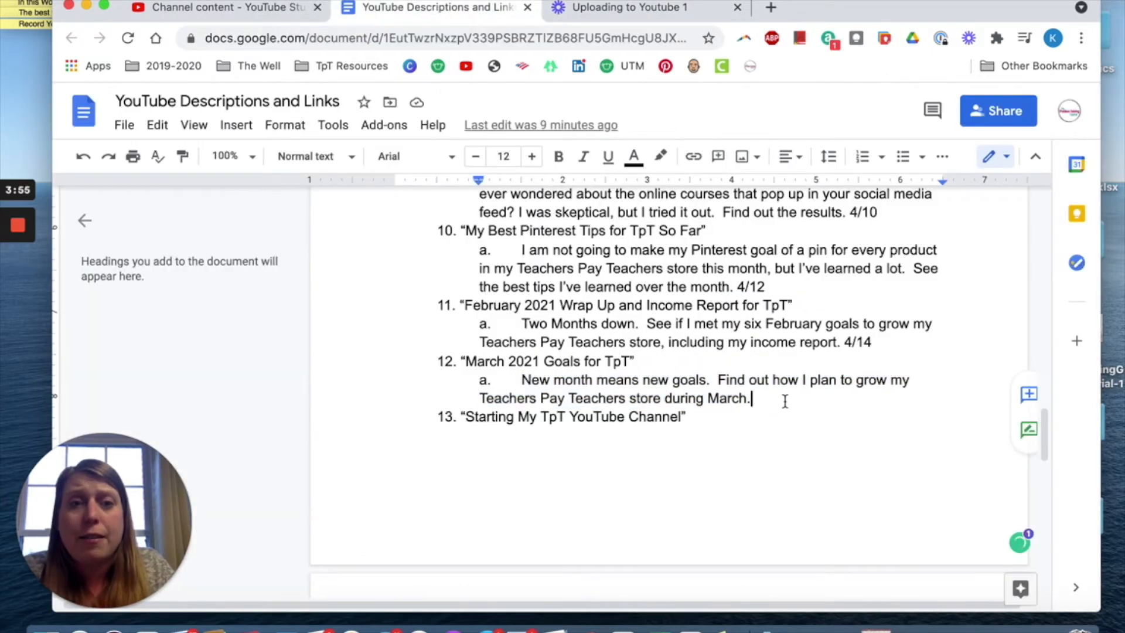
pyautogui.write('4')
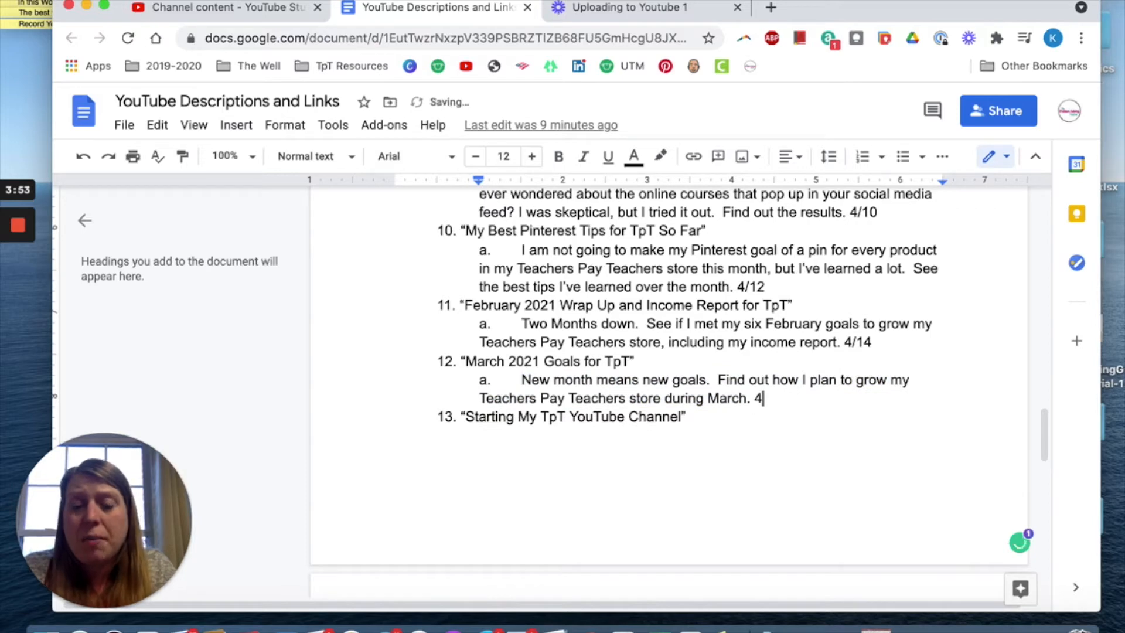
pyautogui.write('/16')
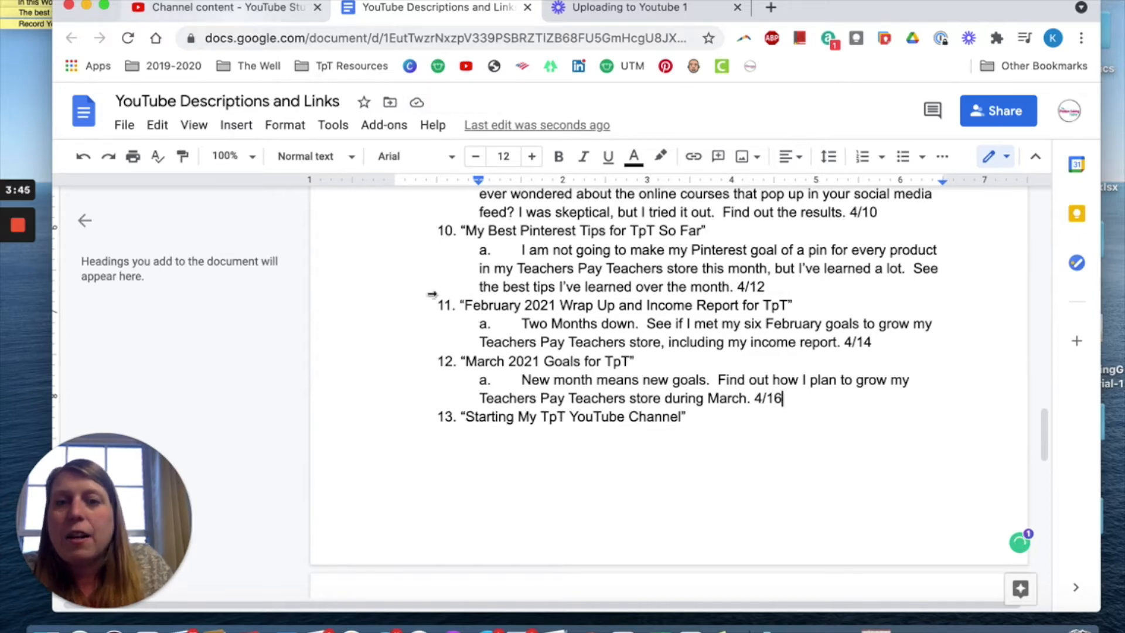
# - Copy the text under ALL EPISODES DESCRIPTION and add it to the video's Description in YouTube Studio after a blank line
pyautogui.scroll(-7, 550, 316)
pyautogui.scroll(-5, 574, 422)
pyautogui.scroll(2, 574, 422)
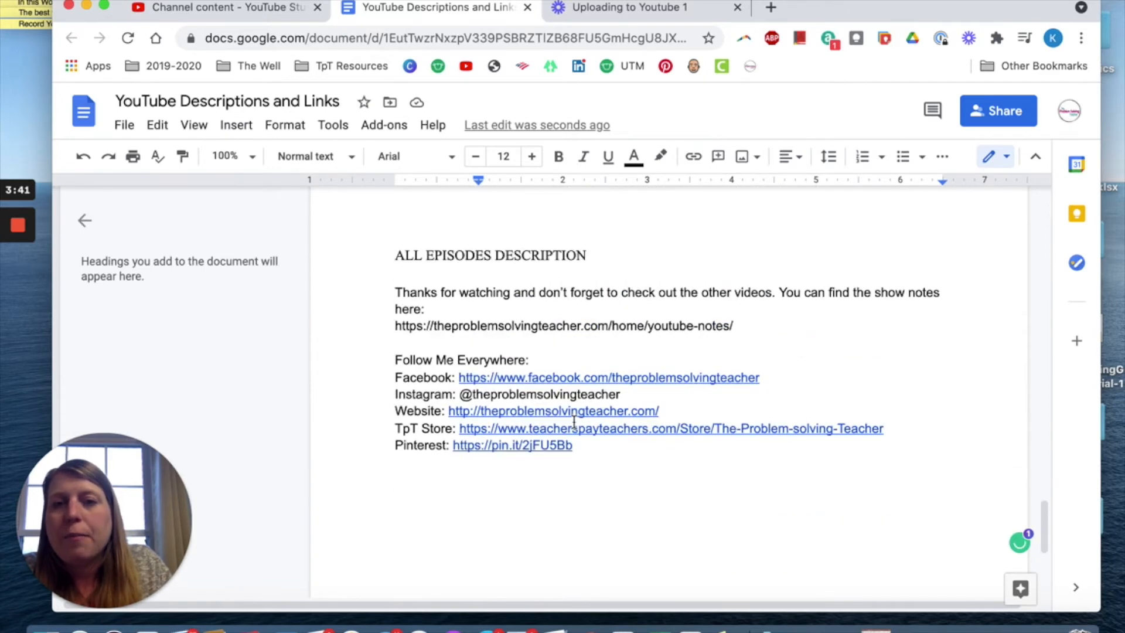
pyautogui.moveTo(394, 287); pyautogui.dragTo(654, 462)
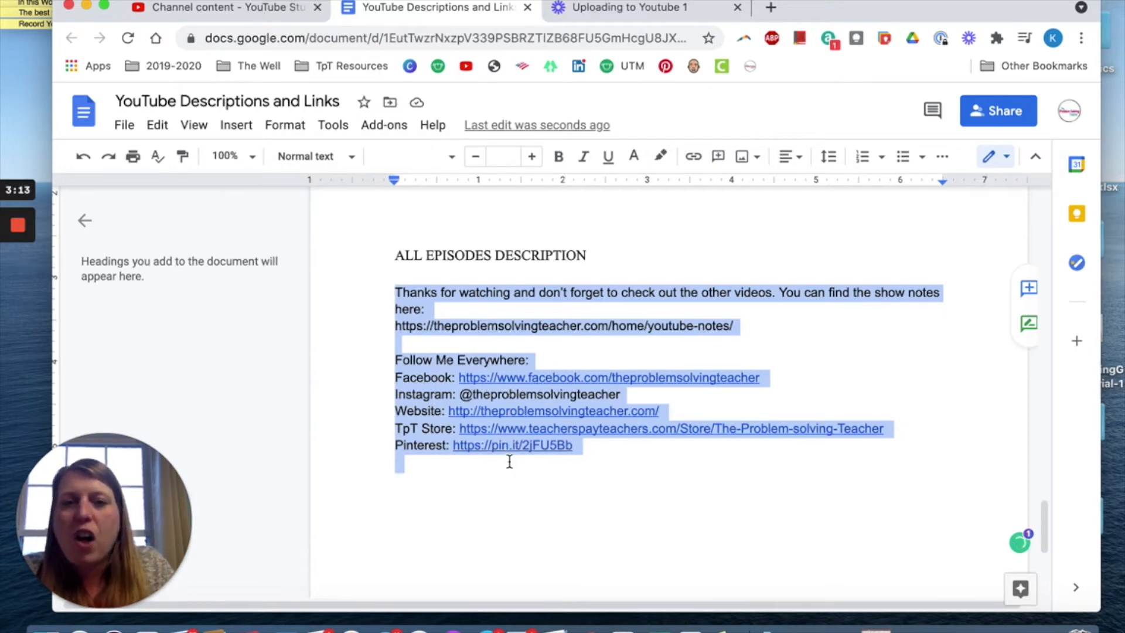
pyautogui.click(227, 8)
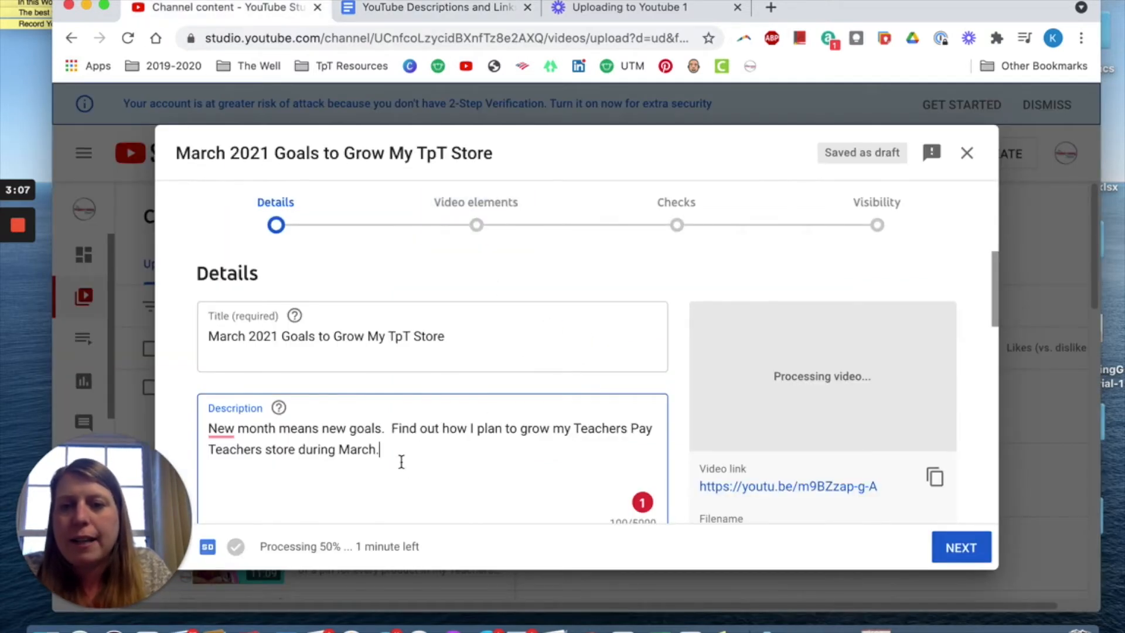
pyautogui.press('Return')
pyautogui.press('Return')
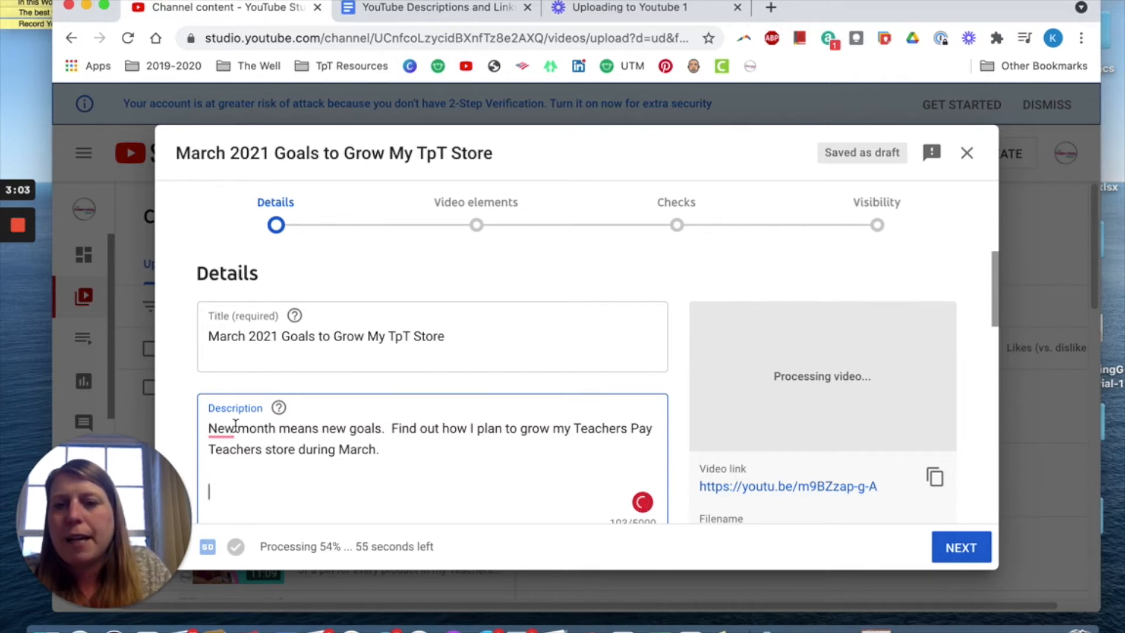
pyautogui.press('super+v')
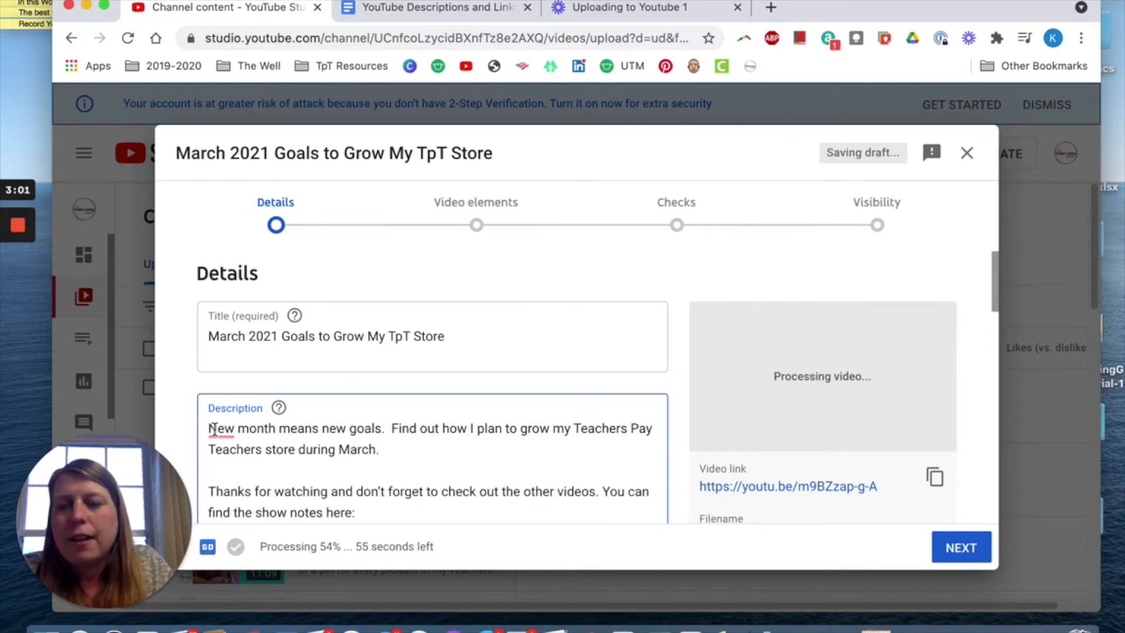
# - Reword the start of the video's description to "A new month means new goals" and review the social links below it
pyautogui.press('BackSpace')
pyautogui.write('A n')
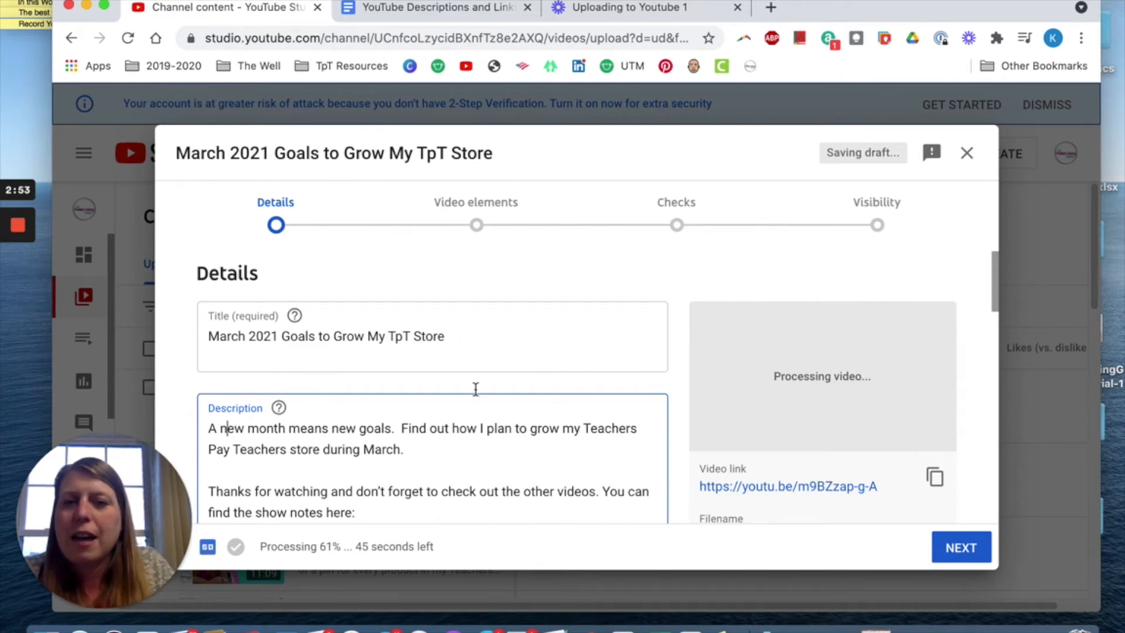
pyautogui.scroll(-3, 475, 390)
pyautogui.scroll(-5, 475, 389)
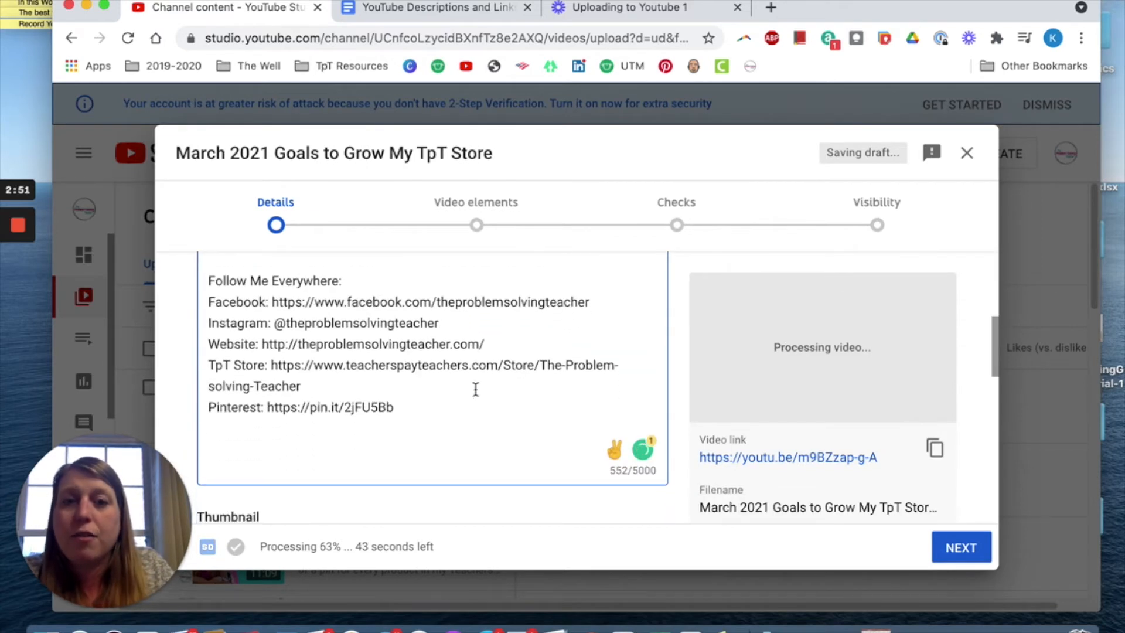
# - Upload 12.png from the YouTube Cover folder as the video's custom thumbnail
pyautogui.scroll(-2, 476, 389)
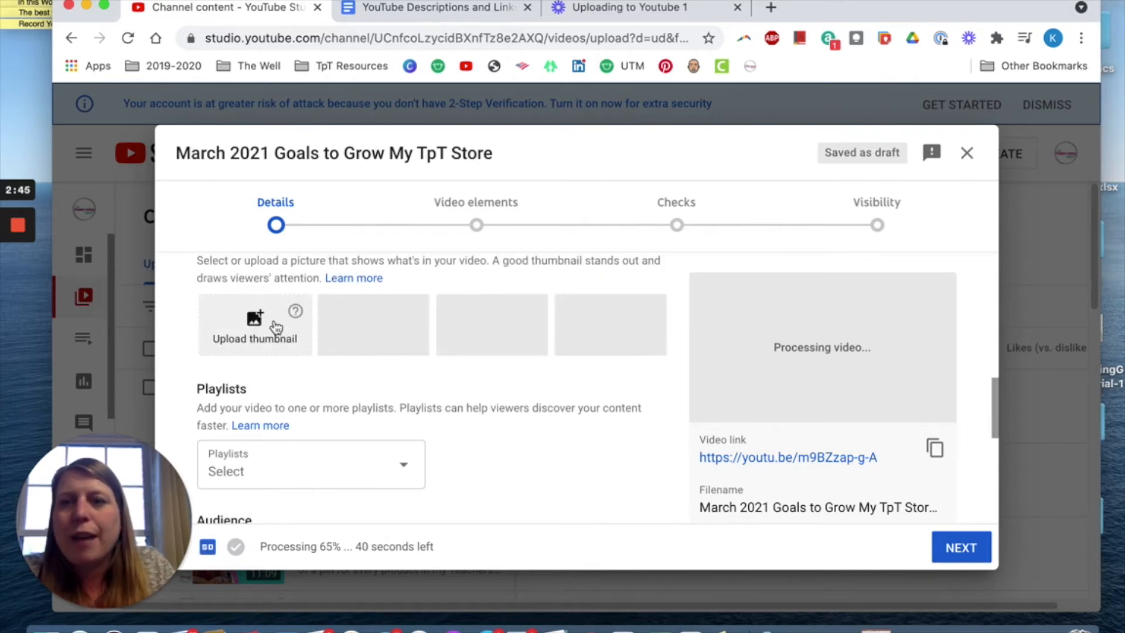
pyautogui.click(275, 325)
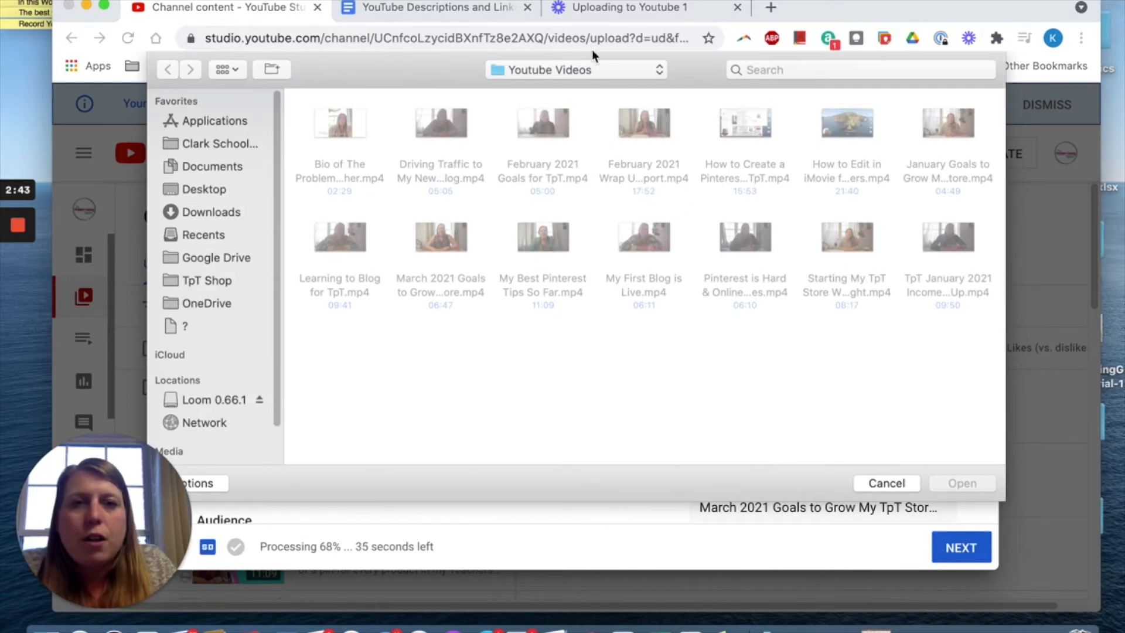
pyautogui.click(591, 68)
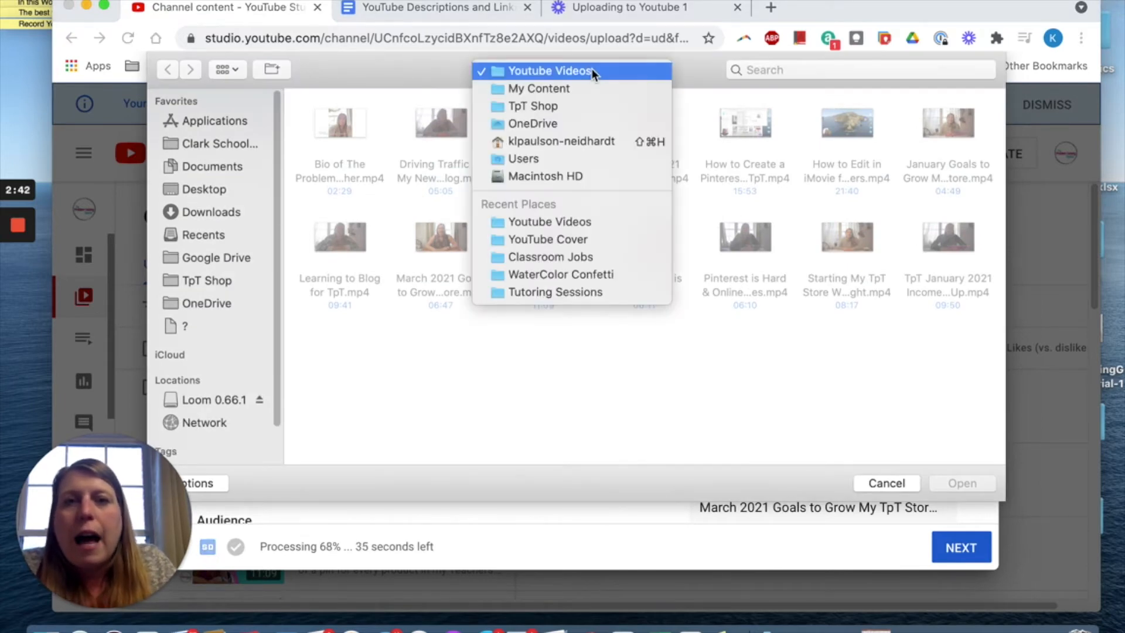
pyautogui.click(594, 241)
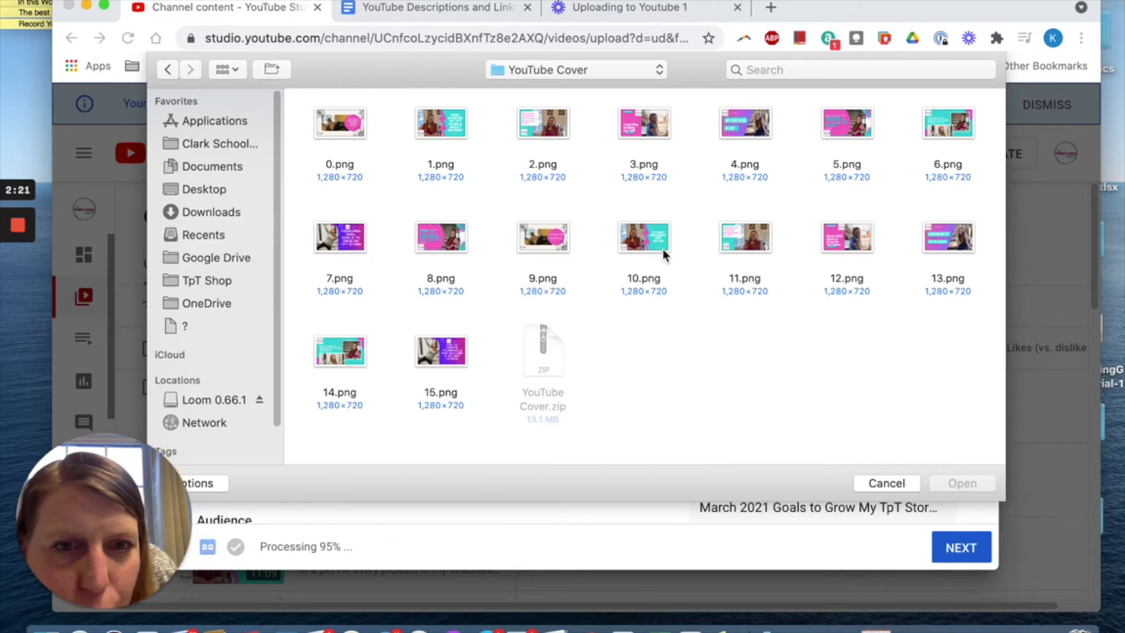
pyautogui.click(855, 251)
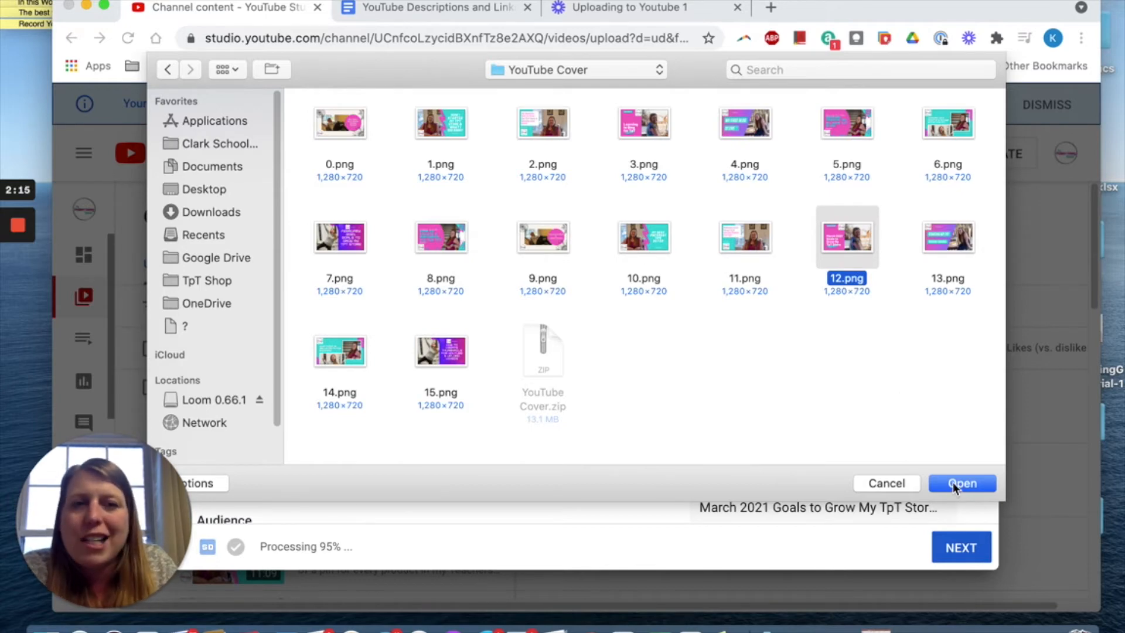
pyautogui.click(954, 482)
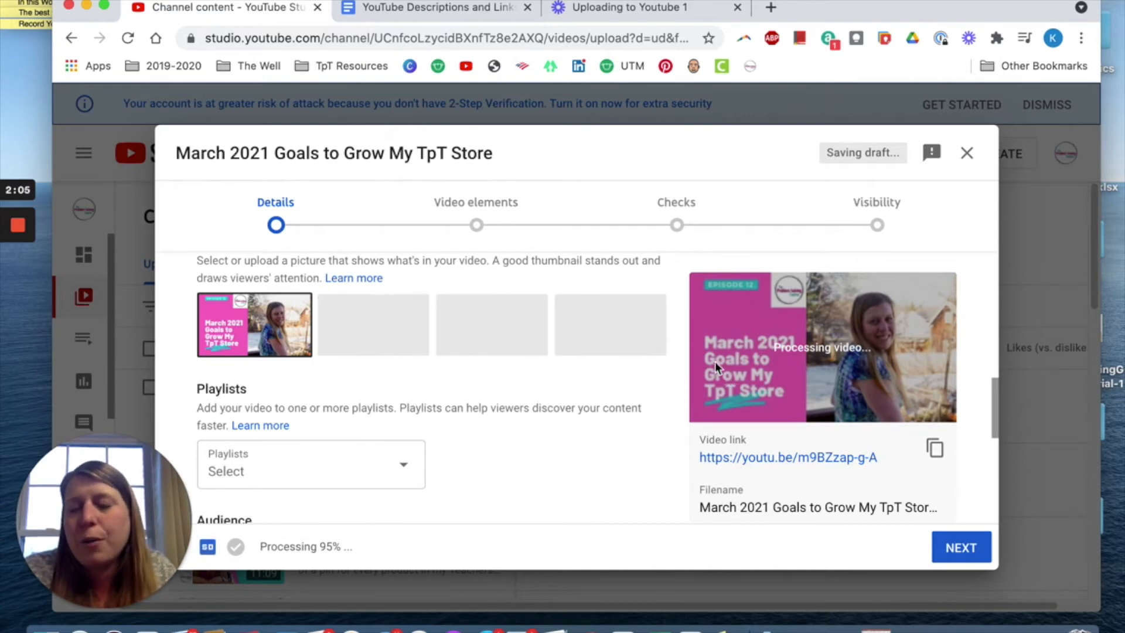
# - Add the video to the Blog playlist
pyautogui.click(406, 467)
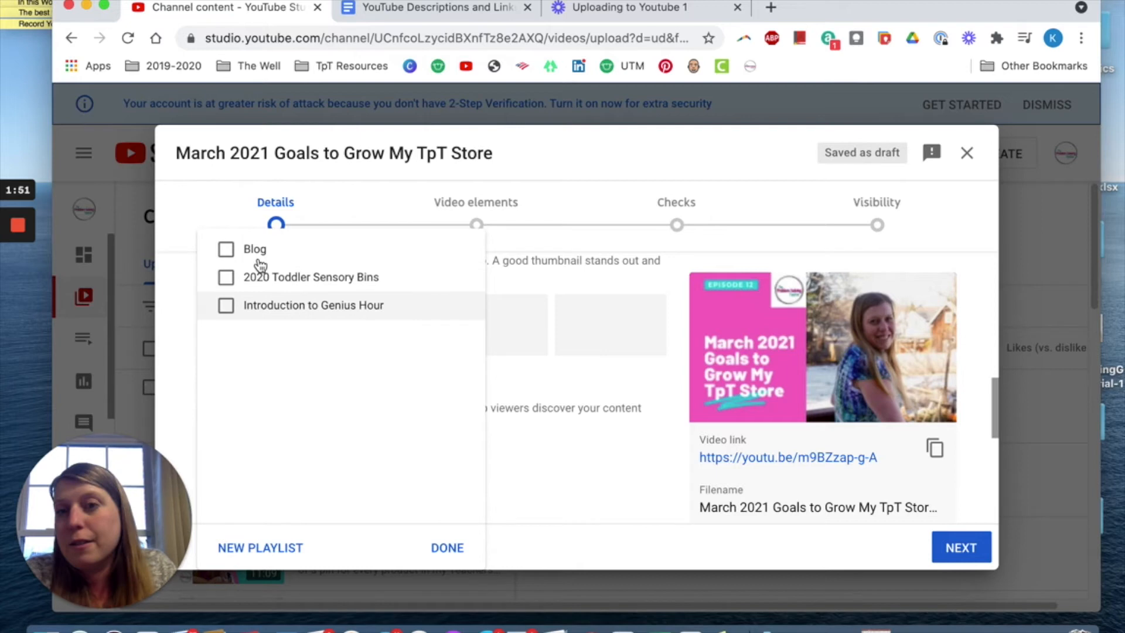
pyautogui.click(226, 250)
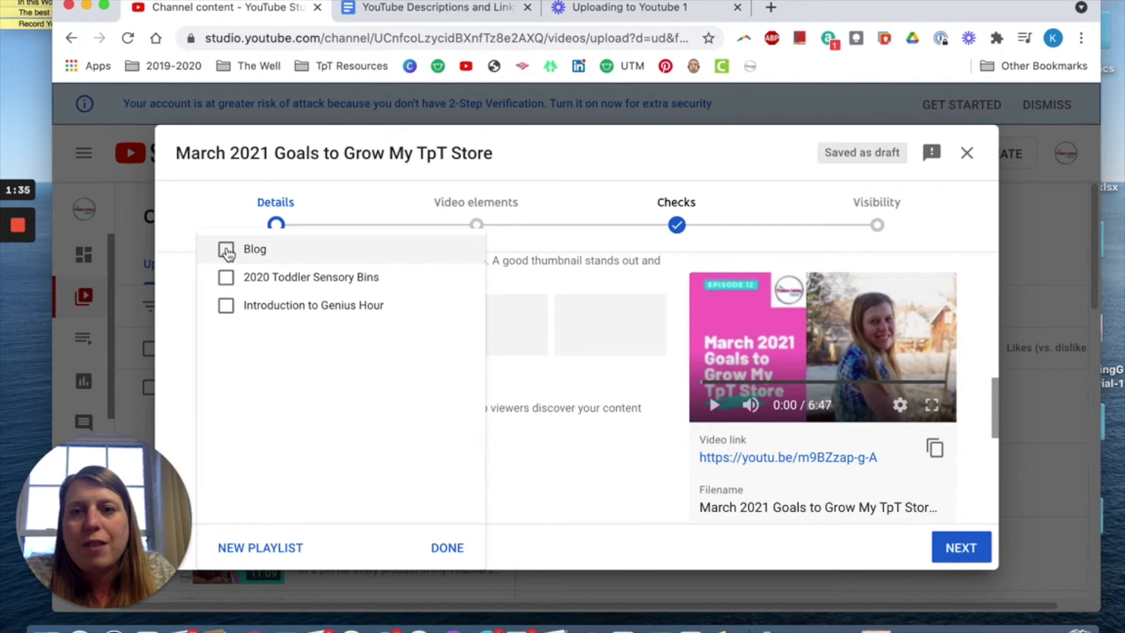
pyautogui.click(226, 250)
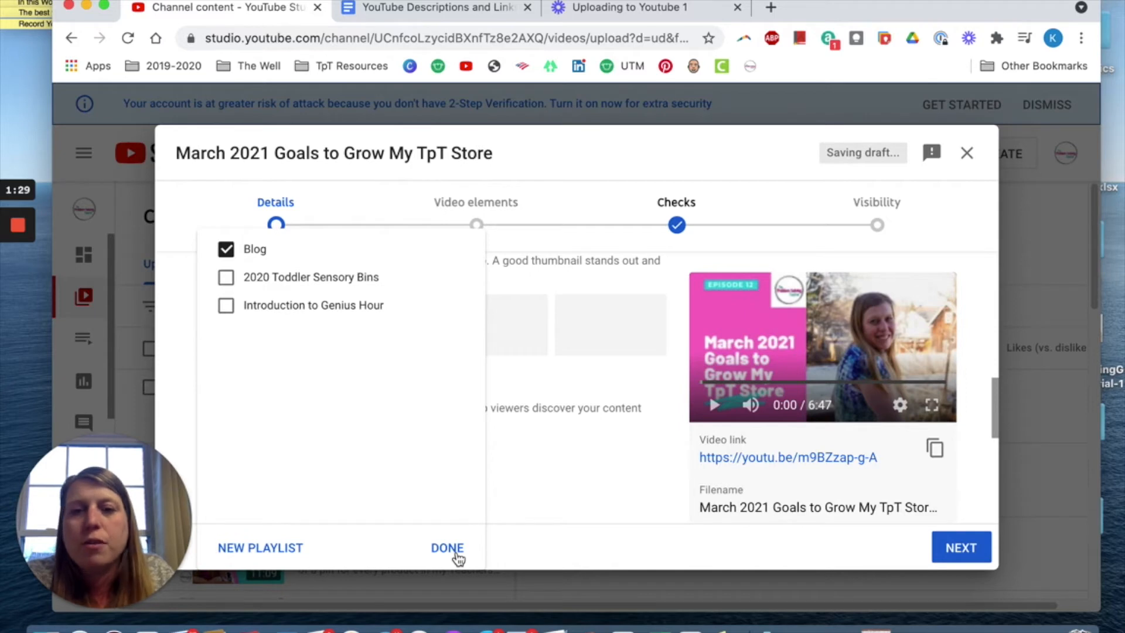
pyautogui.click(456, 553)
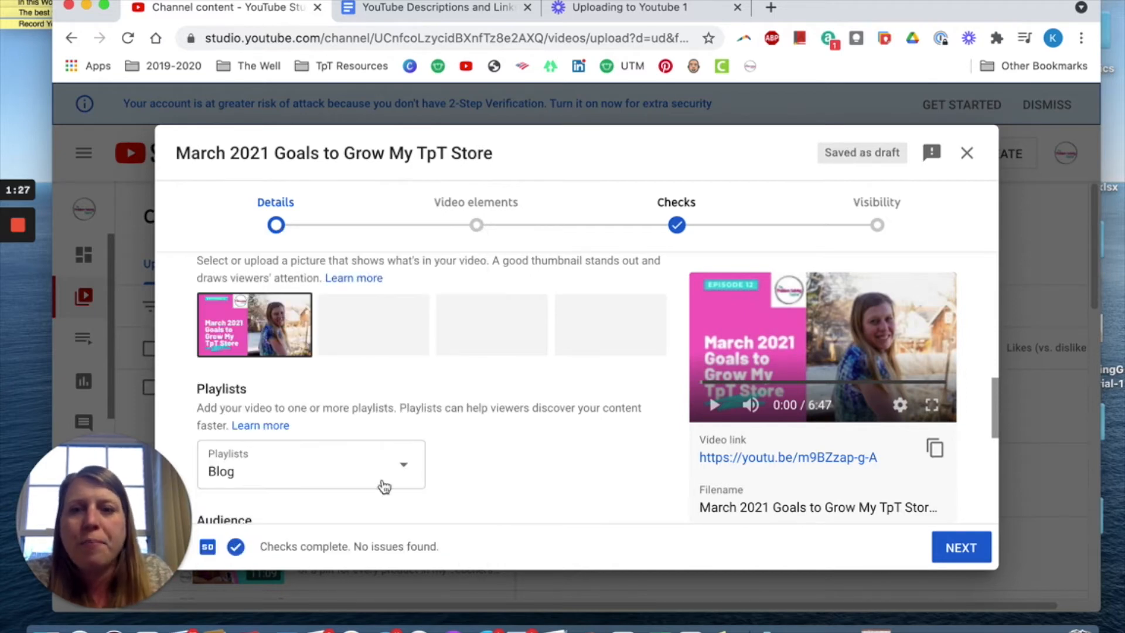
# - Declare that the video is not made for kids and continue to the Video elements stage
pyautogui.scroll(-3, 318, 455)
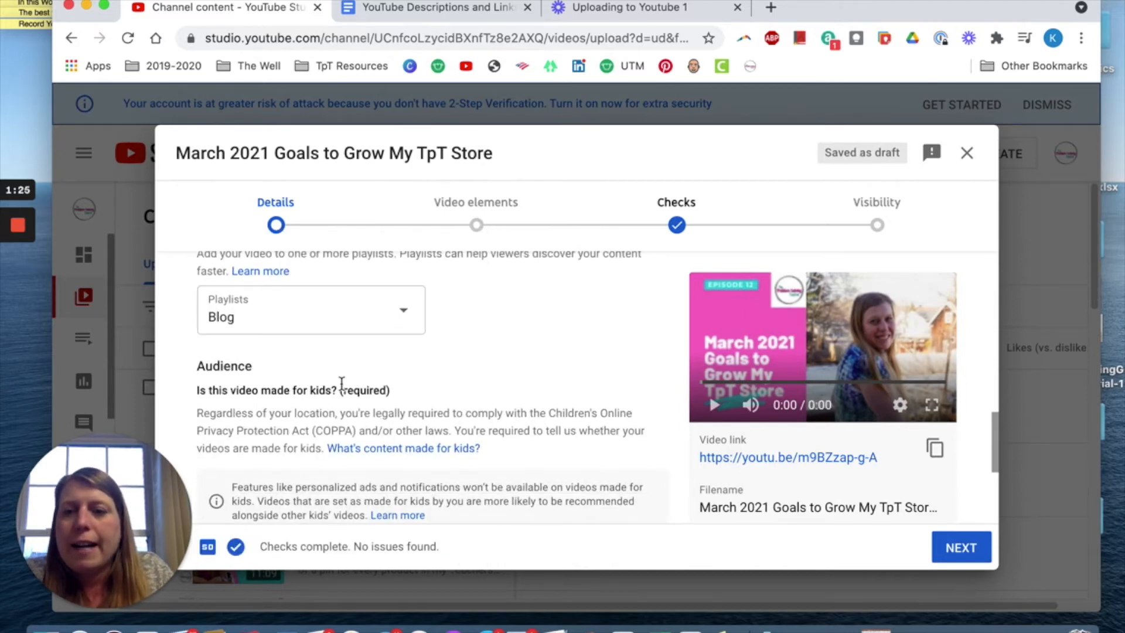
pyautogui.scroll(-3, 341, 387)
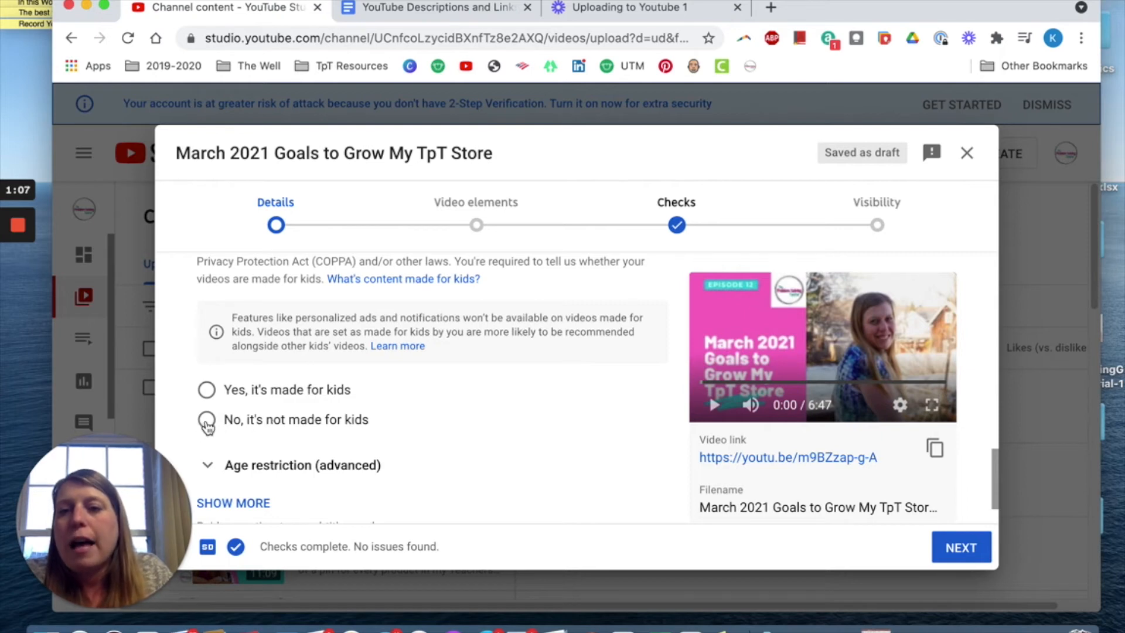
pyautogui.click(206, 421)
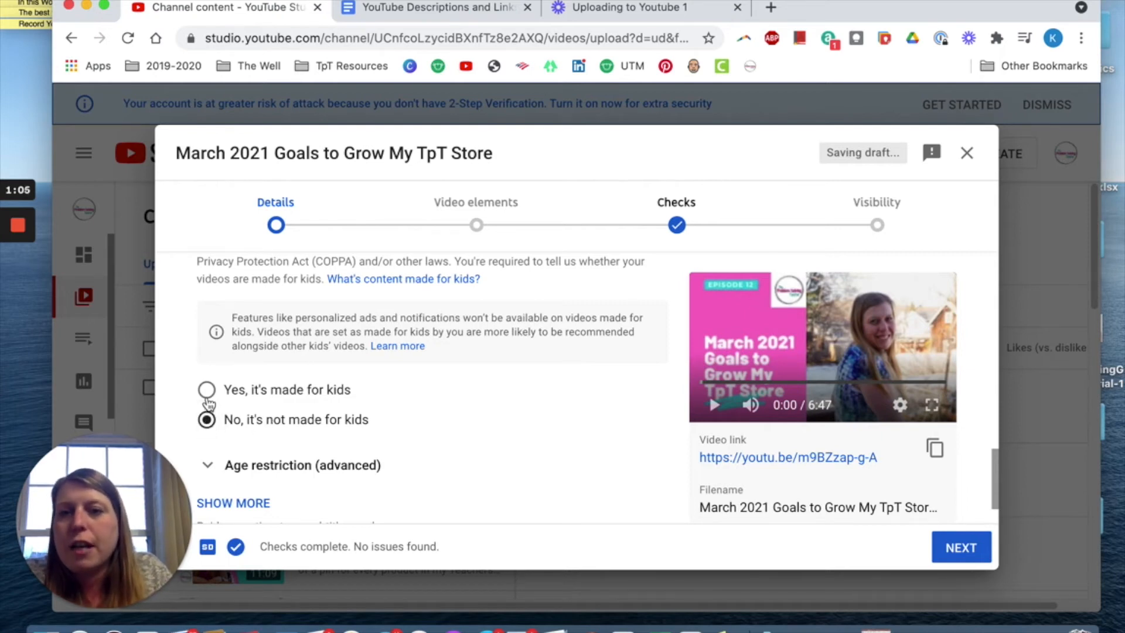
pyautogui.scroll(-2, 394, 459)
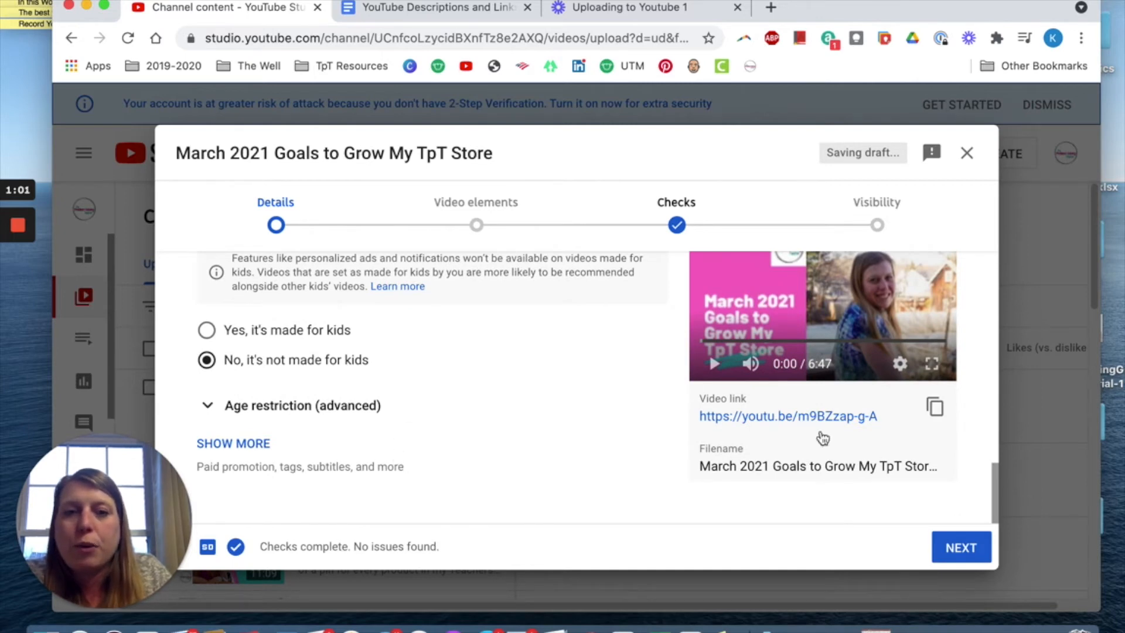
pyautogui.click(961, 547)
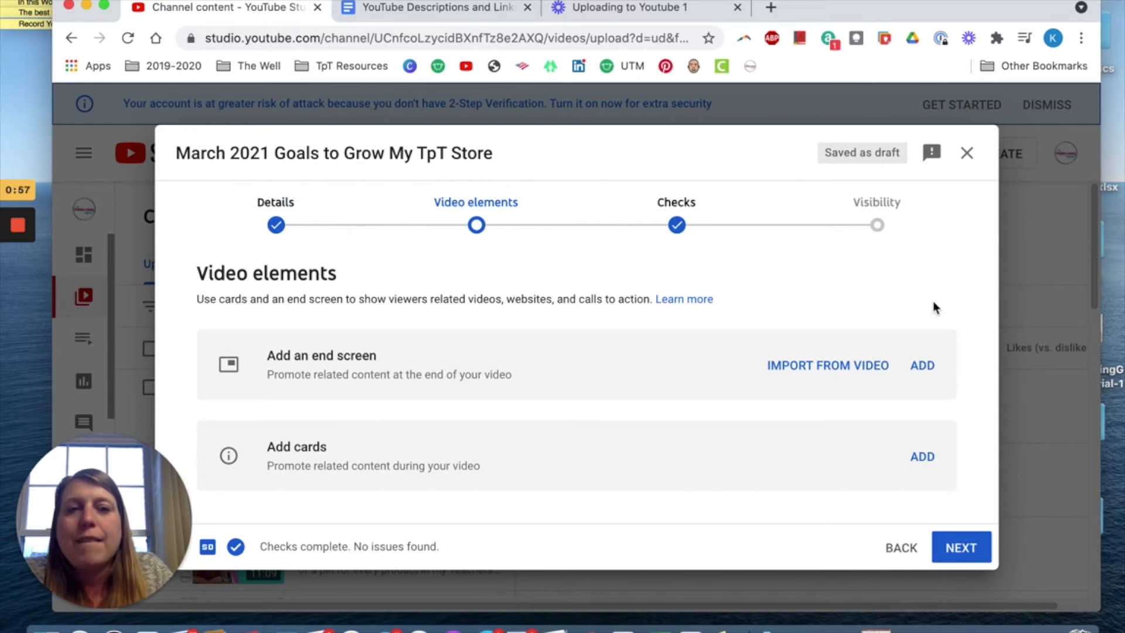
# - Add an end screen from a template with one video and one subscribe element, and preview it from 6:29:14
pyautogui.click(923, 368)
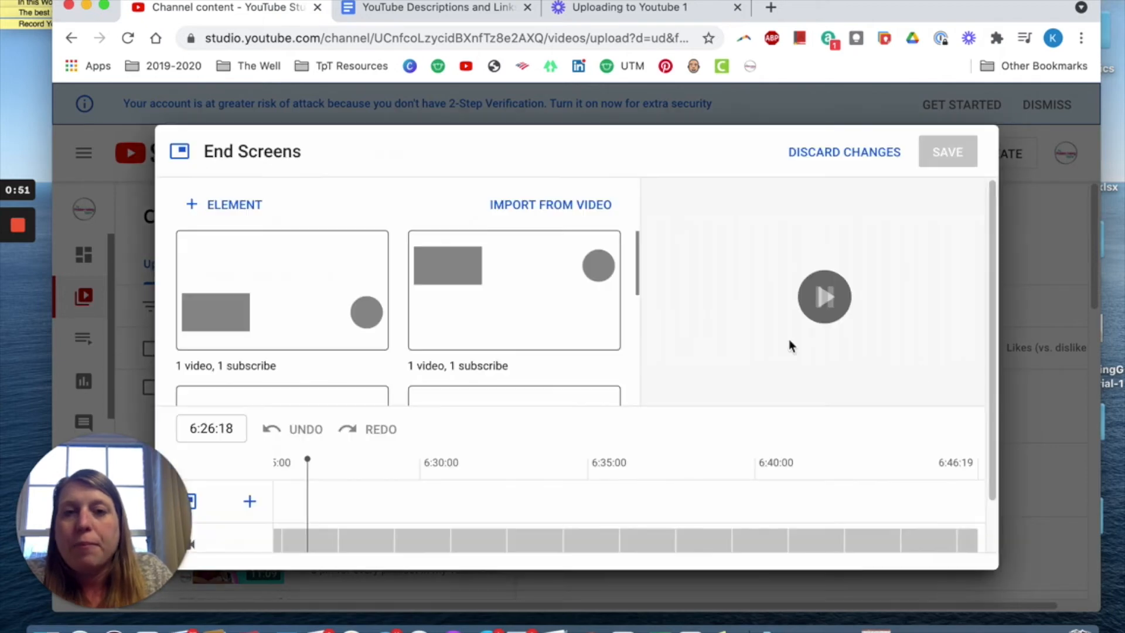
pyautogui.click(299, 275)
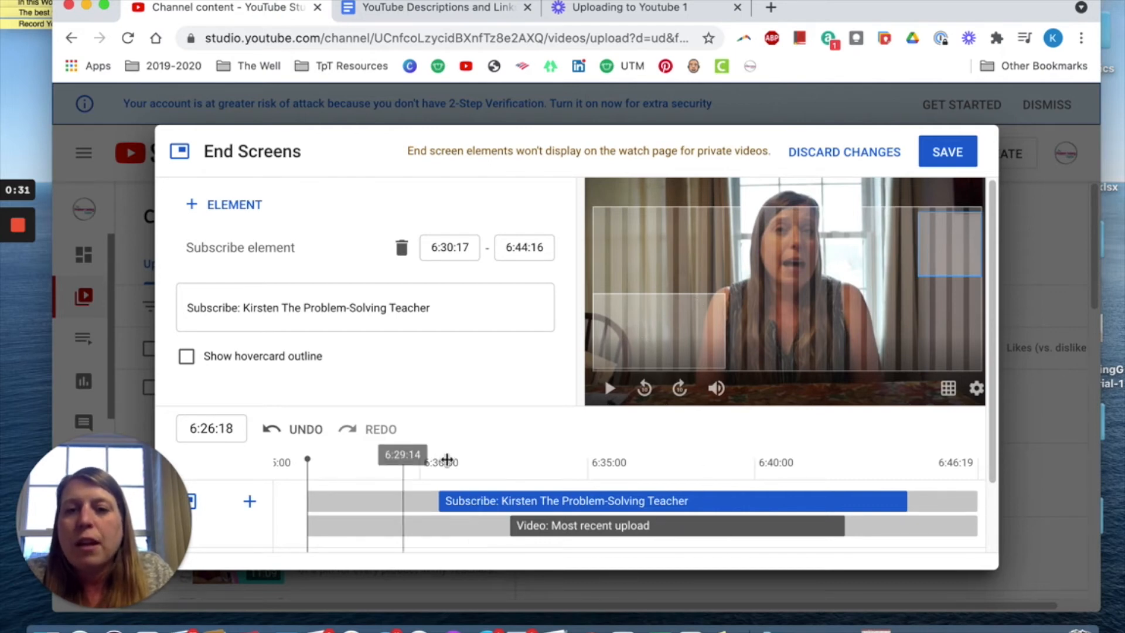
pyautogui.click(404, 456)
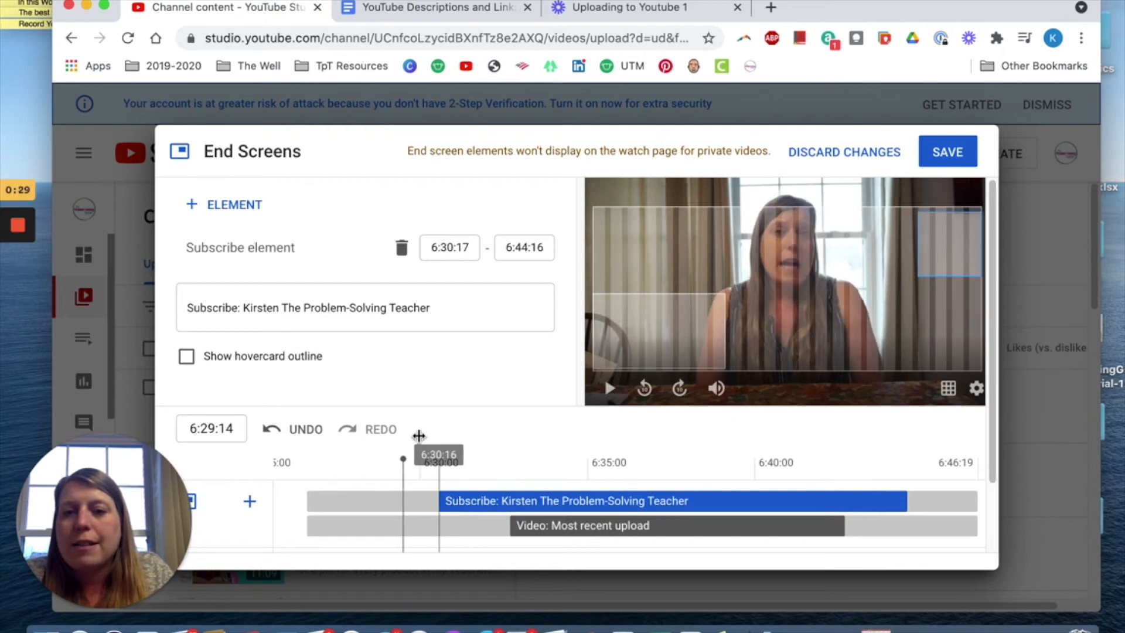
pyautogui.press('space')
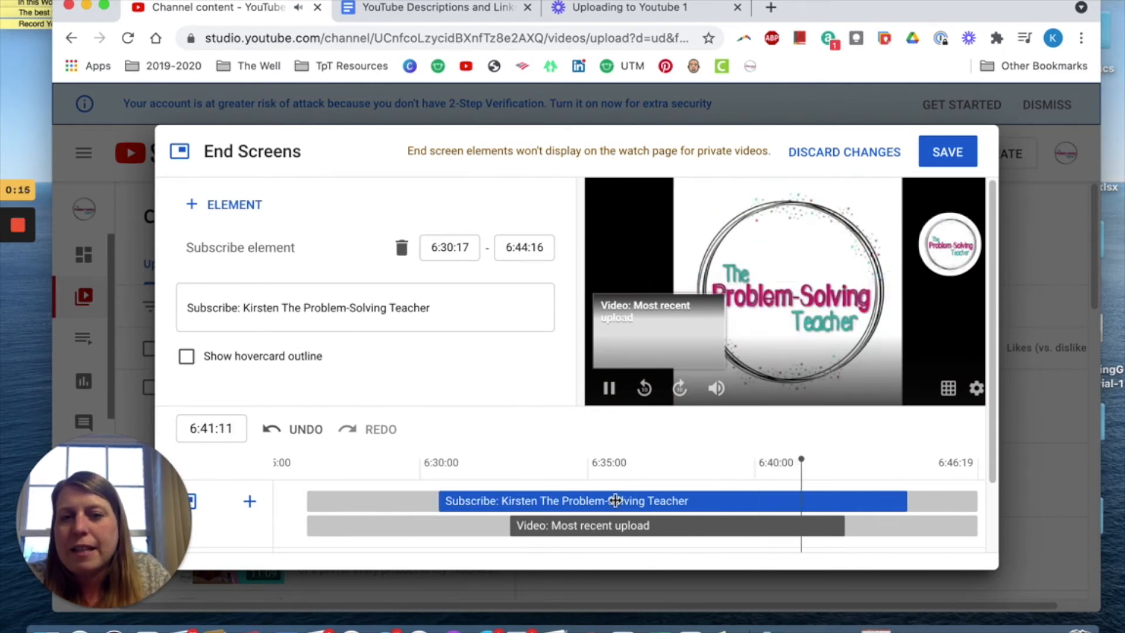
# - Shift the subscribe element to start just before 6:30 and the most recent upload element to 6:29:20–6:39:20, and preview the timing
pyautogui.moveTo(532, 502); pyautogui.dragTo(446, 502)
pyautogui.moveTo(582, 499); pyautogui.dragTo(504, 529)
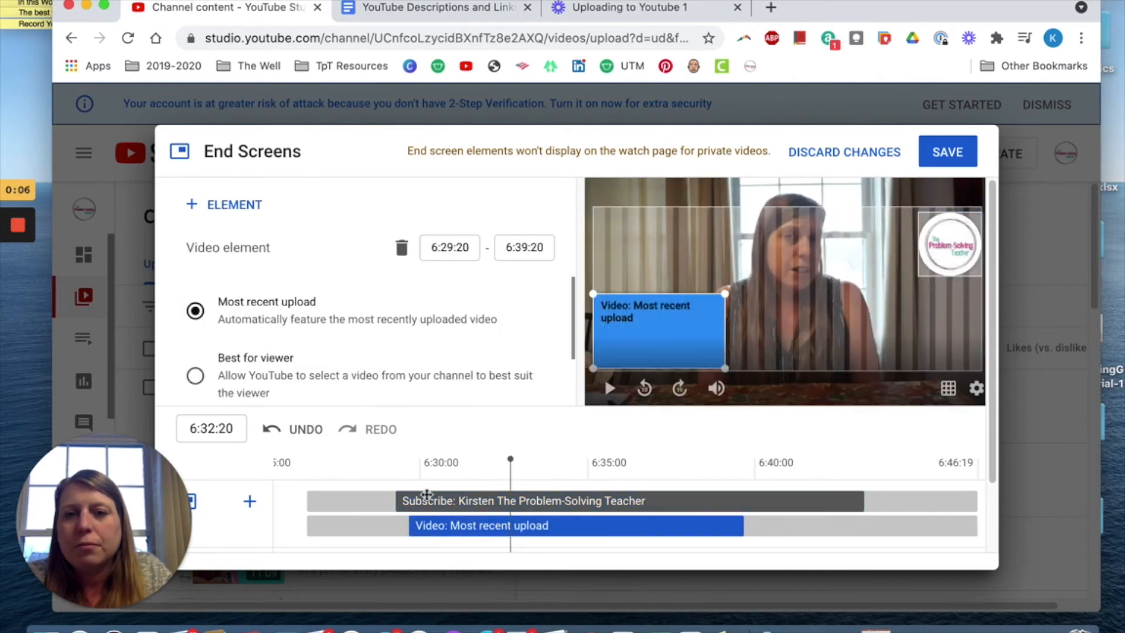
pyautogui.click(383, 476)
pyautogui.press('space')
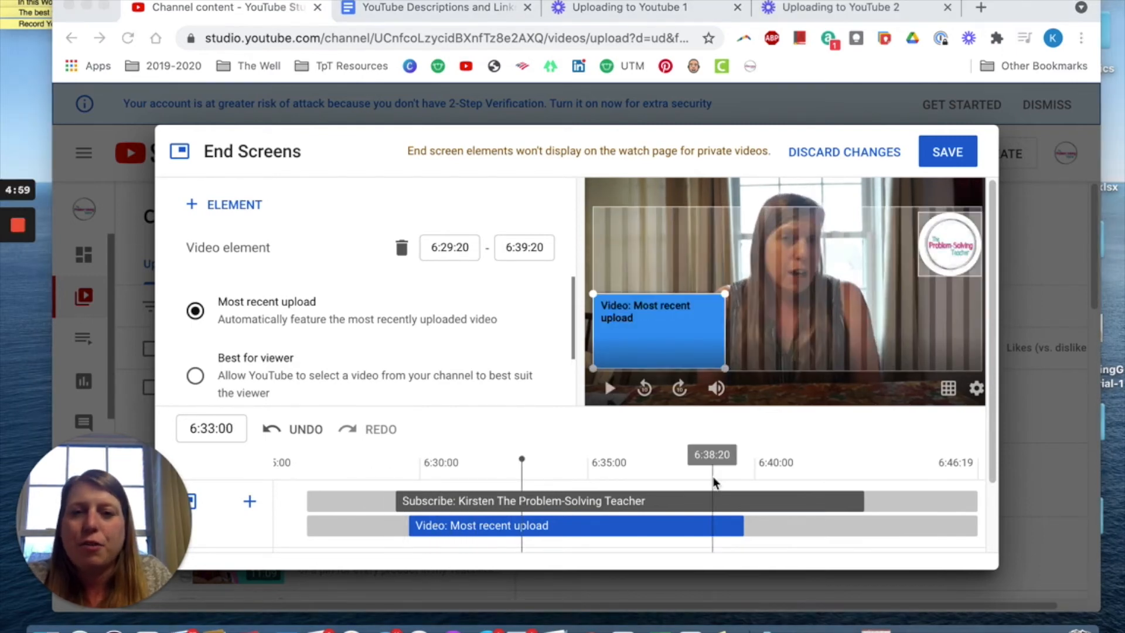
# - Review the video element choices, keep Most recent upload, and save the end screen
pyautogui.scroll(-2, 347, 337)
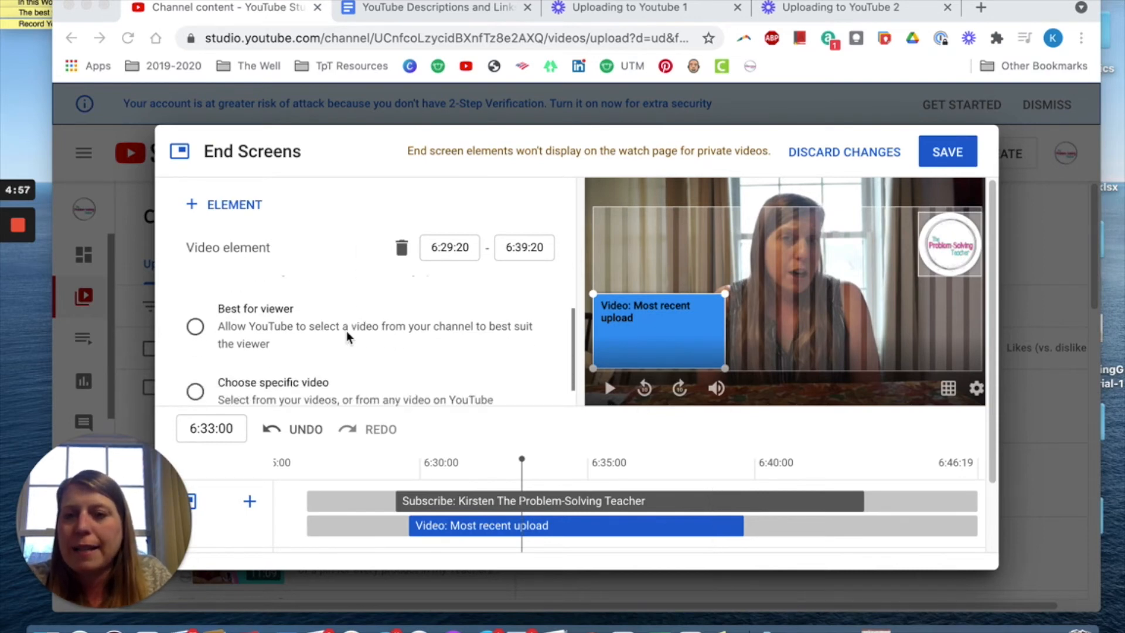
pyautogui.scroll(-1, 347, 337)
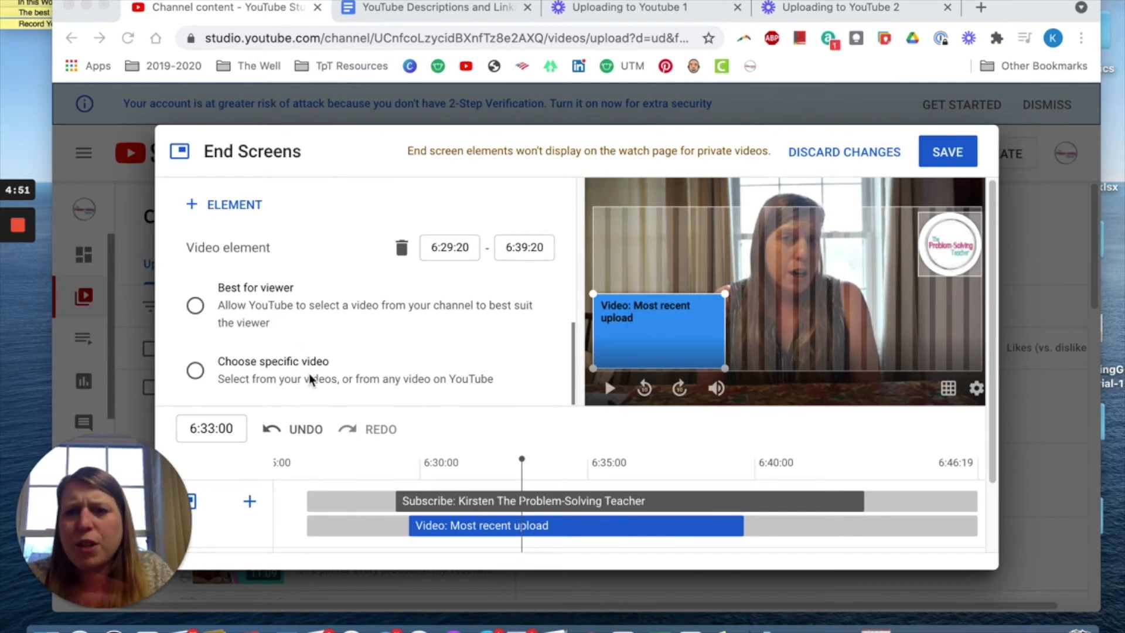
pyautogui.scroll(-2, 375, 391)
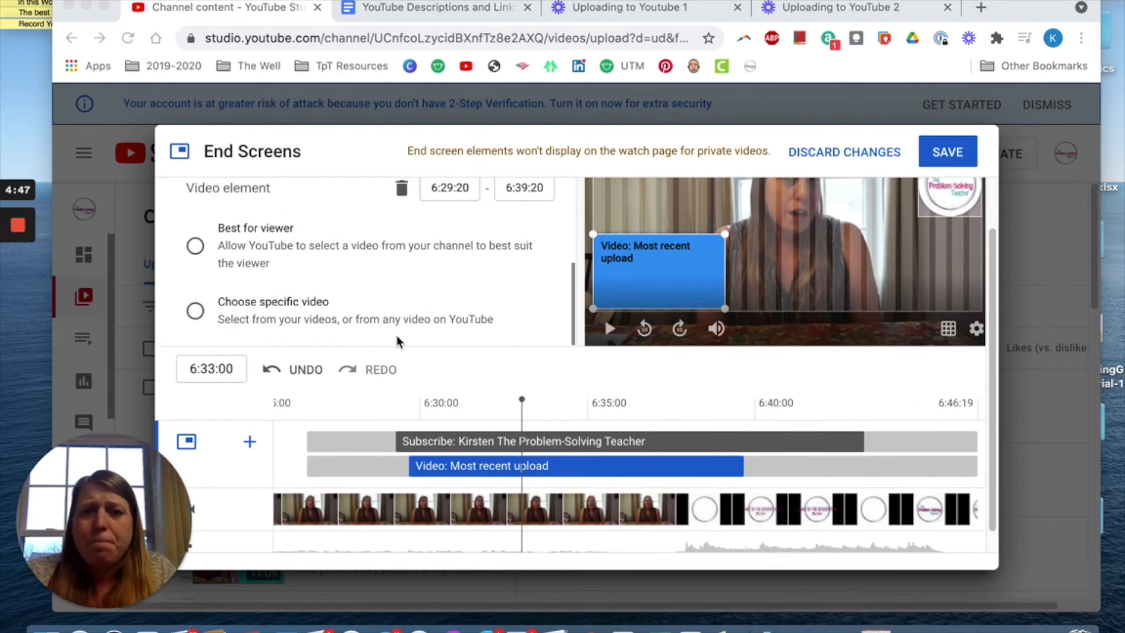
pyautogui.scroll(-1, 398, 342)
pyautogui.scroll(1, 397, 338)
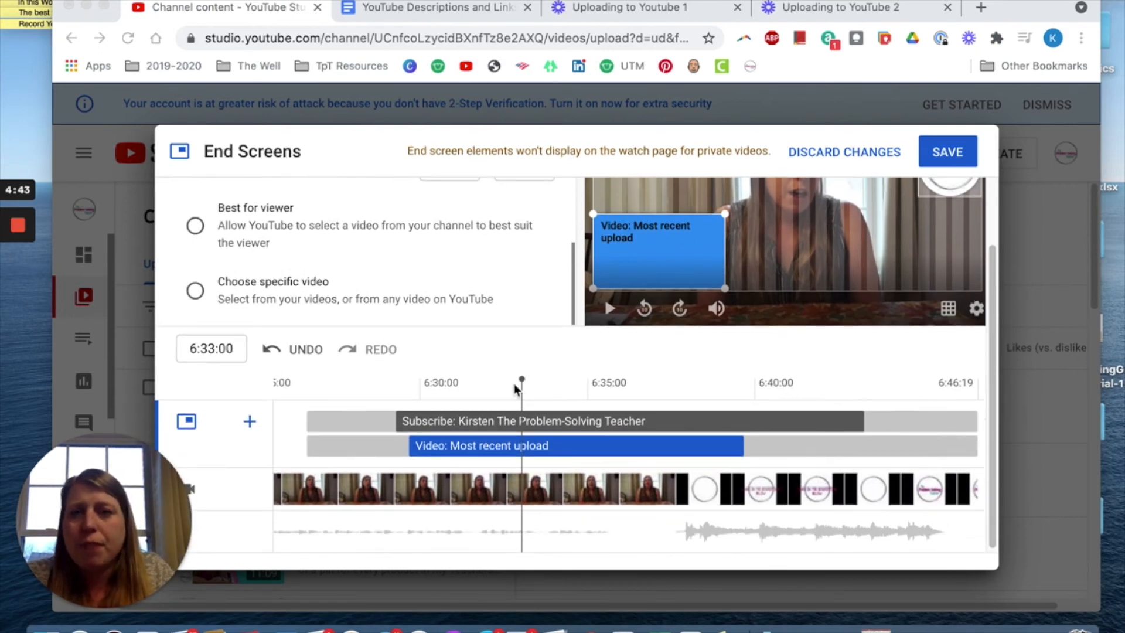
pyautogui.scroll(1, 415, 284)
pyautogui.scroll(3, 414, 284)
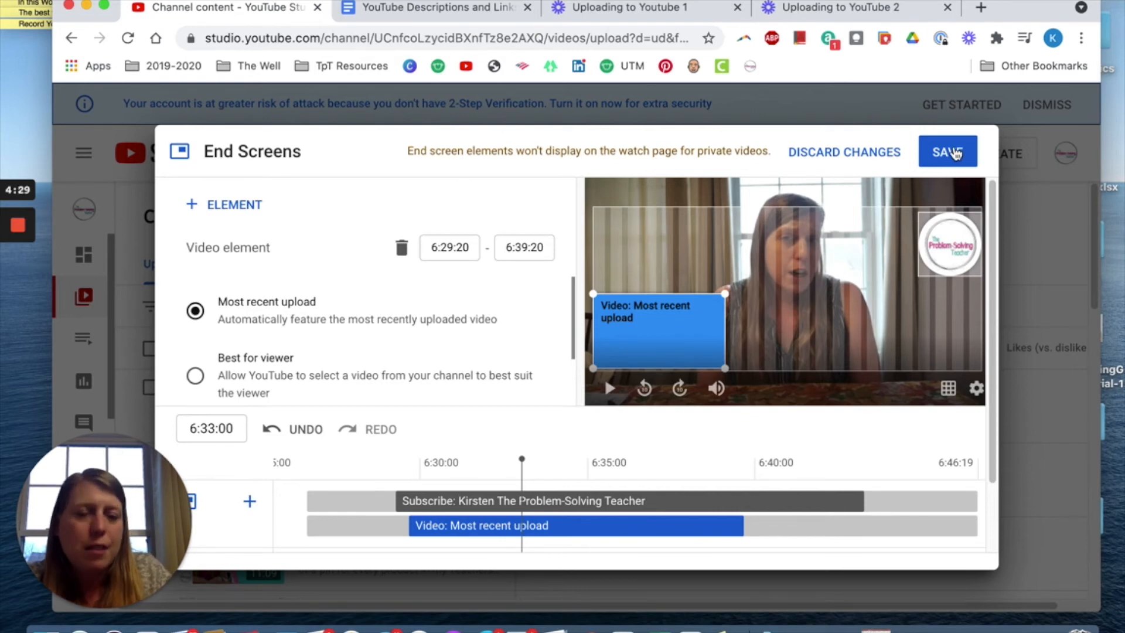
pyautogui.click(954, 153)
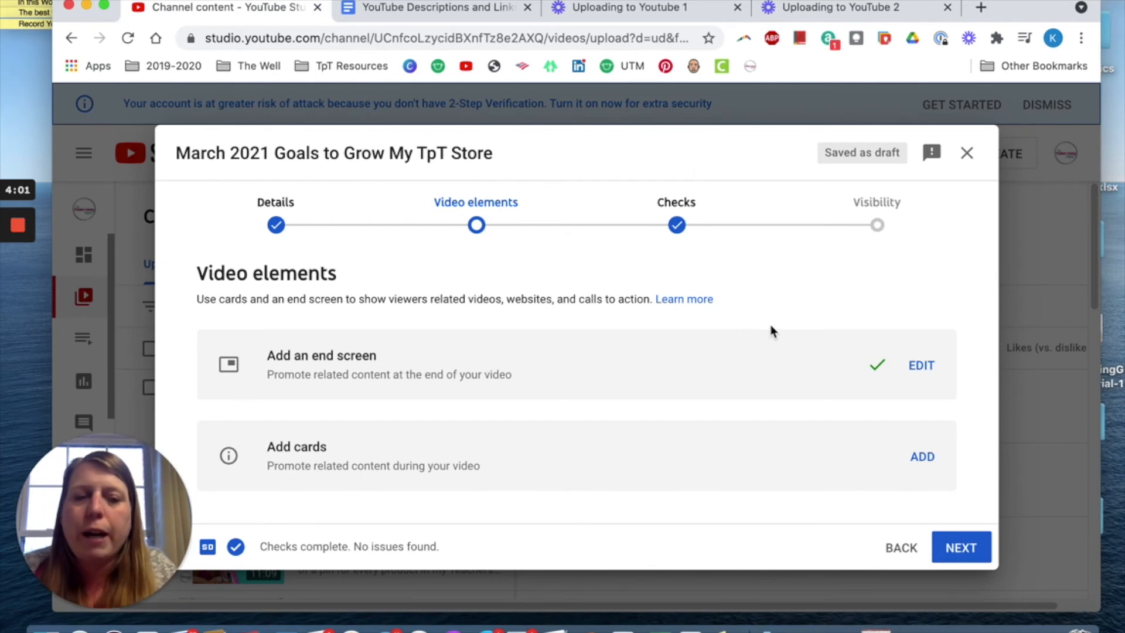
# - Continue through the Checks stage to Visibility, review the publishing options and choose Schedule for the video
pyautogui.click(950, 552)
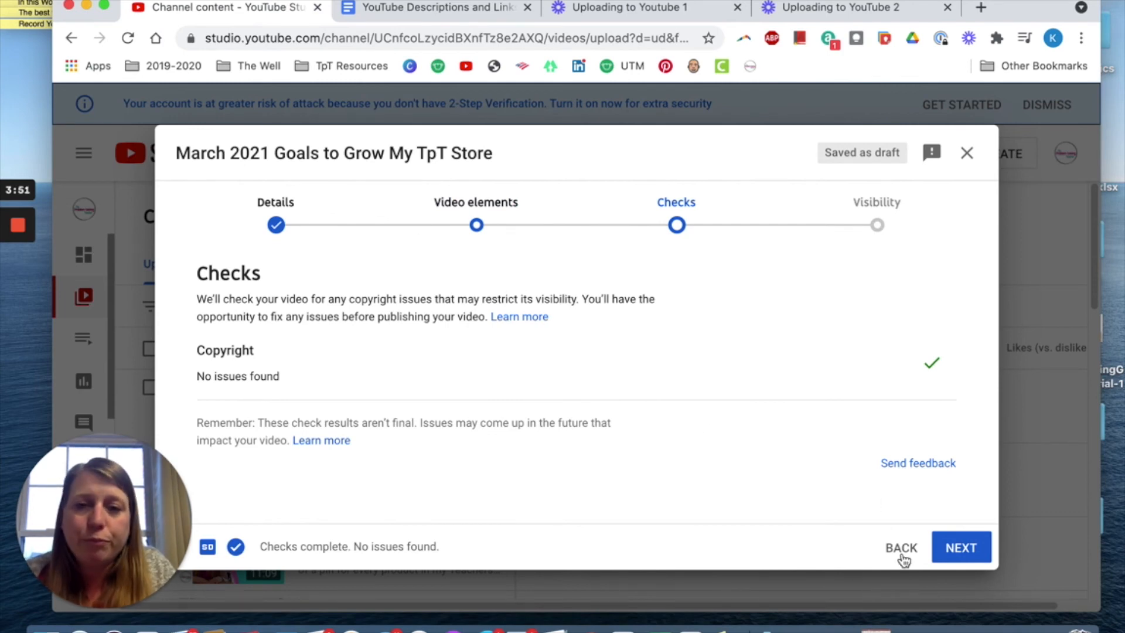
pyautogui.click(949, 551)
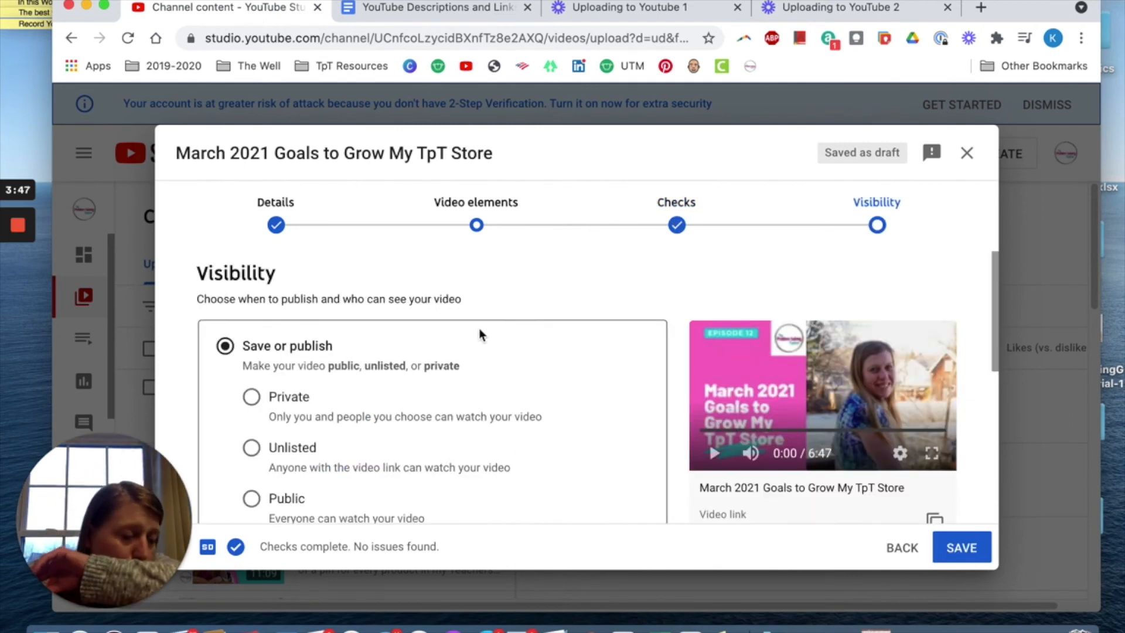
pyautogui.scroll(-3, 384, 343)
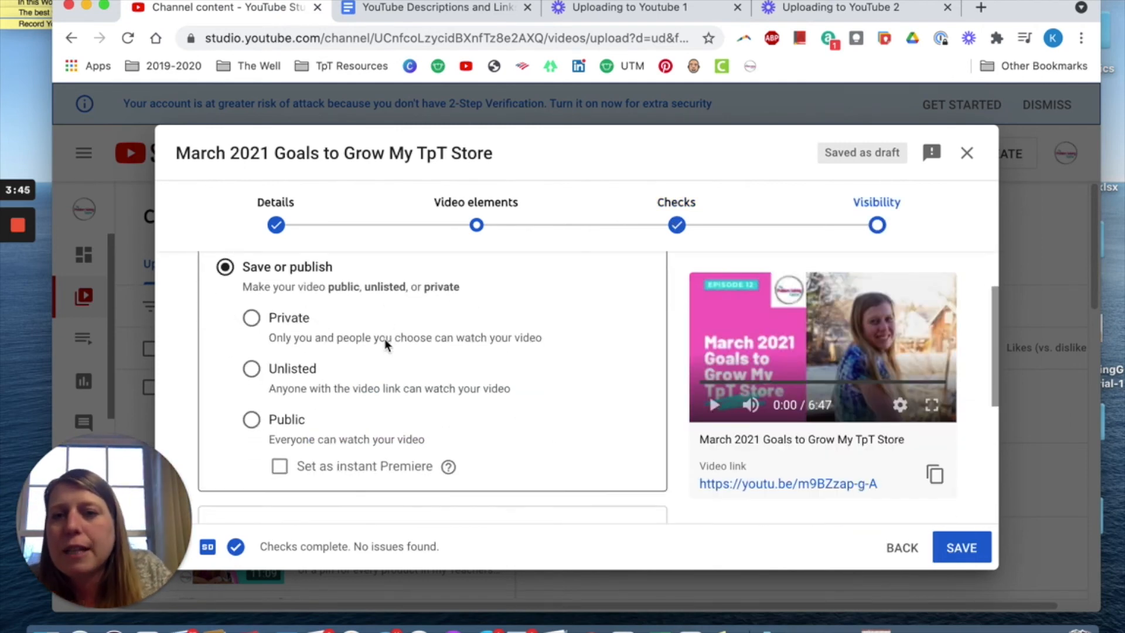
pyautogui.scroll(-3, 339, 389)
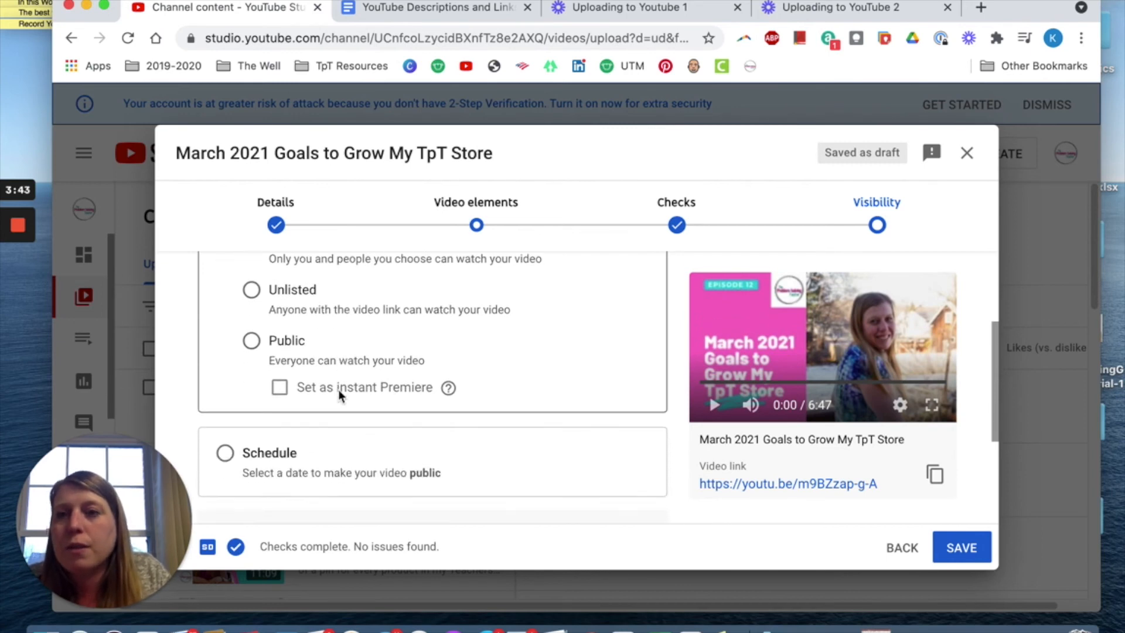
pyautogui.scroll(5, 339, 389)
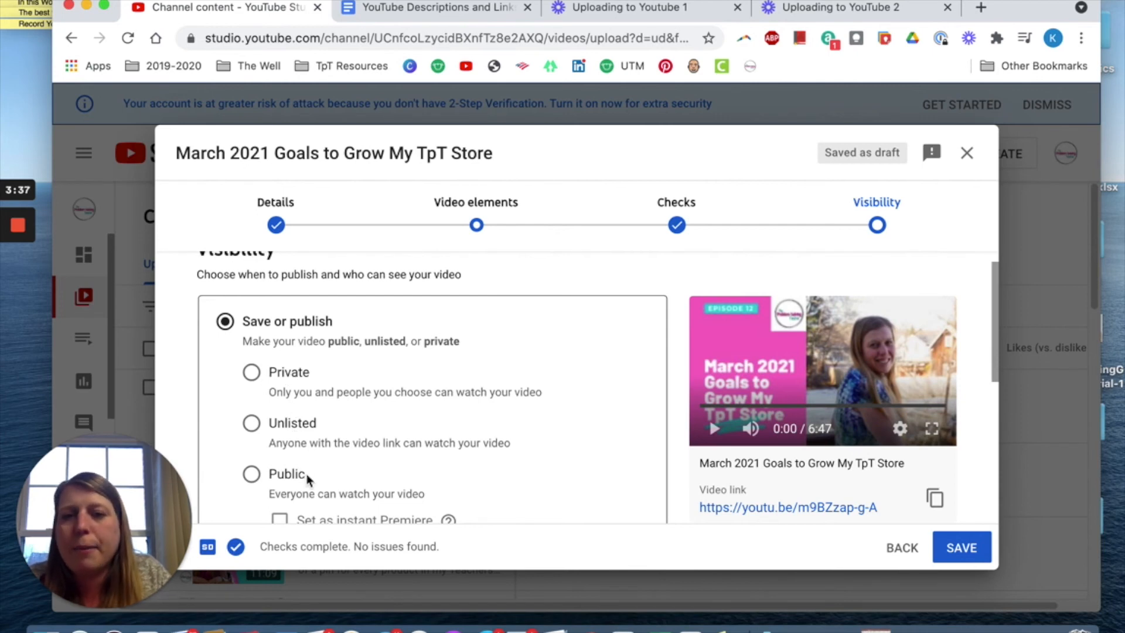
pyautogui.scroll(-2, 308, 477)
pyautogui.scroll(2, 308, 477)
pyautogui.scroll(1, 307, 477)
pyautogui.scroll(-3, 307, 477)
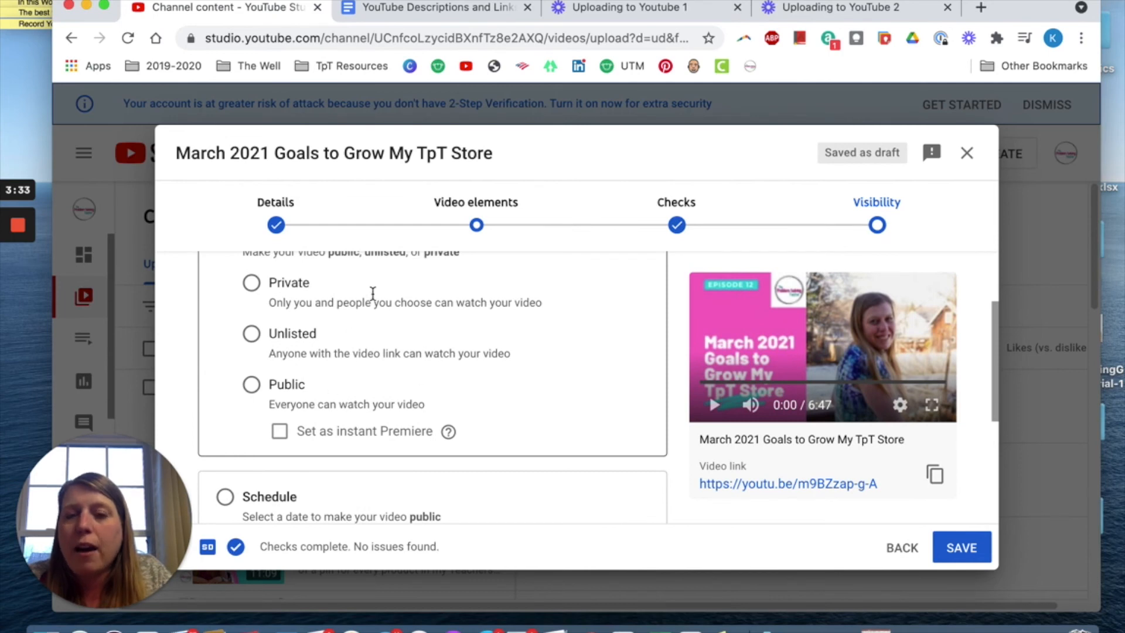
pyautogui.scroll(-4, 361, 300)
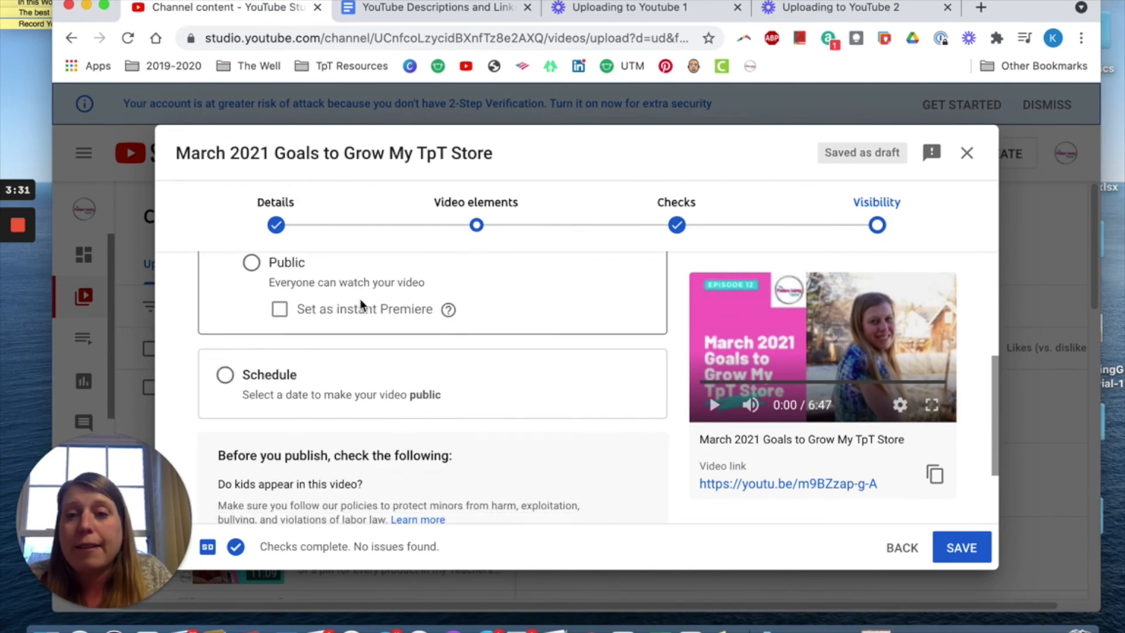
pyautogui.click(225, 375)
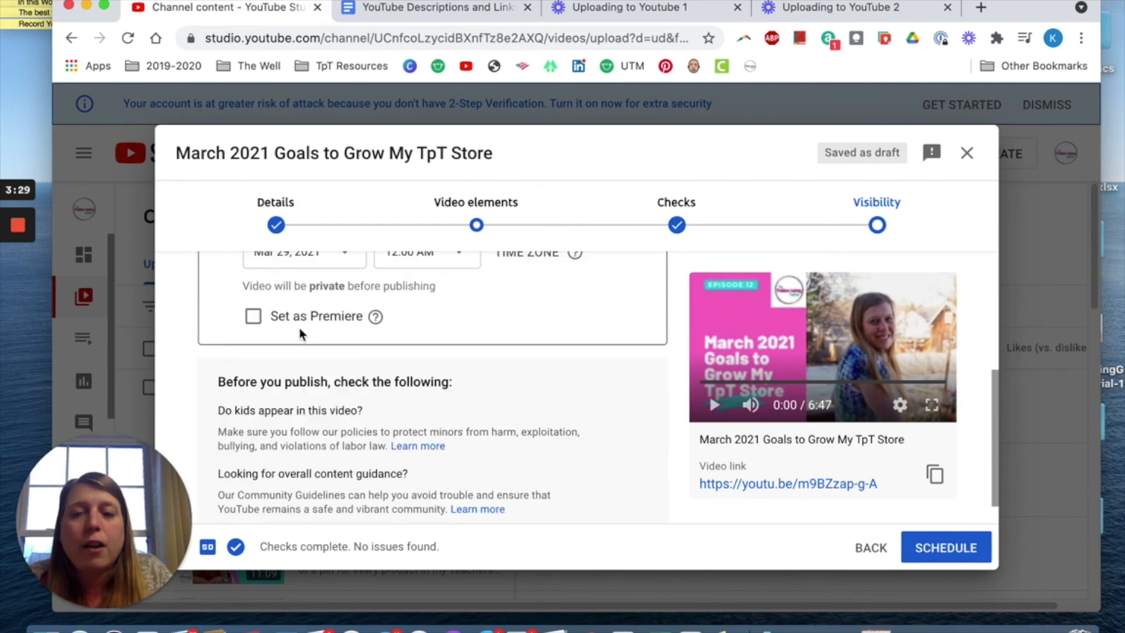
pyautogui.scroll(1, 405, 370)
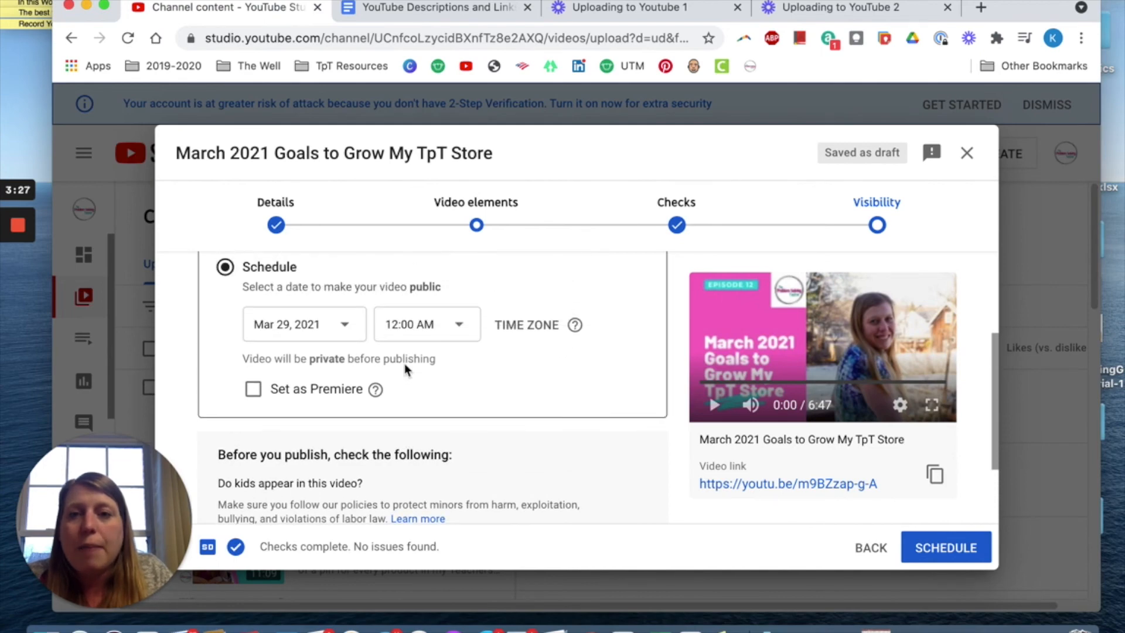
# - Look up the planned publication date of the "March 2021 Goals for TpT" episode in the YouTube Descriptions and Links document in Google Docs
pyautogui.click(408, 7)
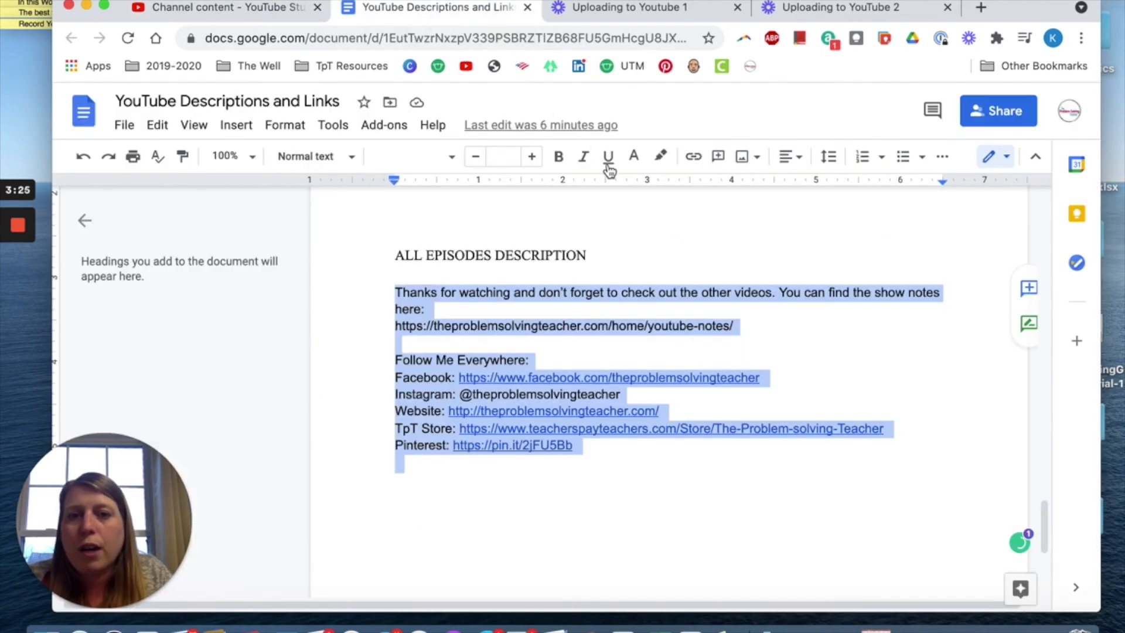
pyautogui.scroll(10, 639, 323)
pyautogui.scroll(2, 639, 323)
pyautogui.click(792, 337)
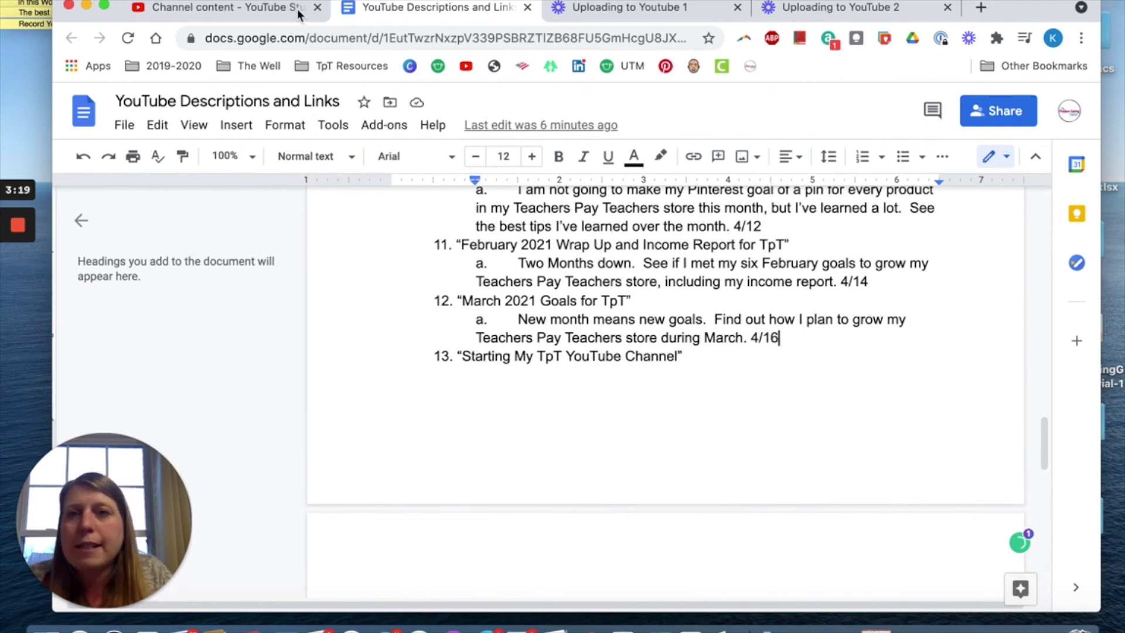
# - Return to the upload in YouTube Studio and set the scheduled publication date to Apr 16, 2021
pyautogui.click(251, 8)
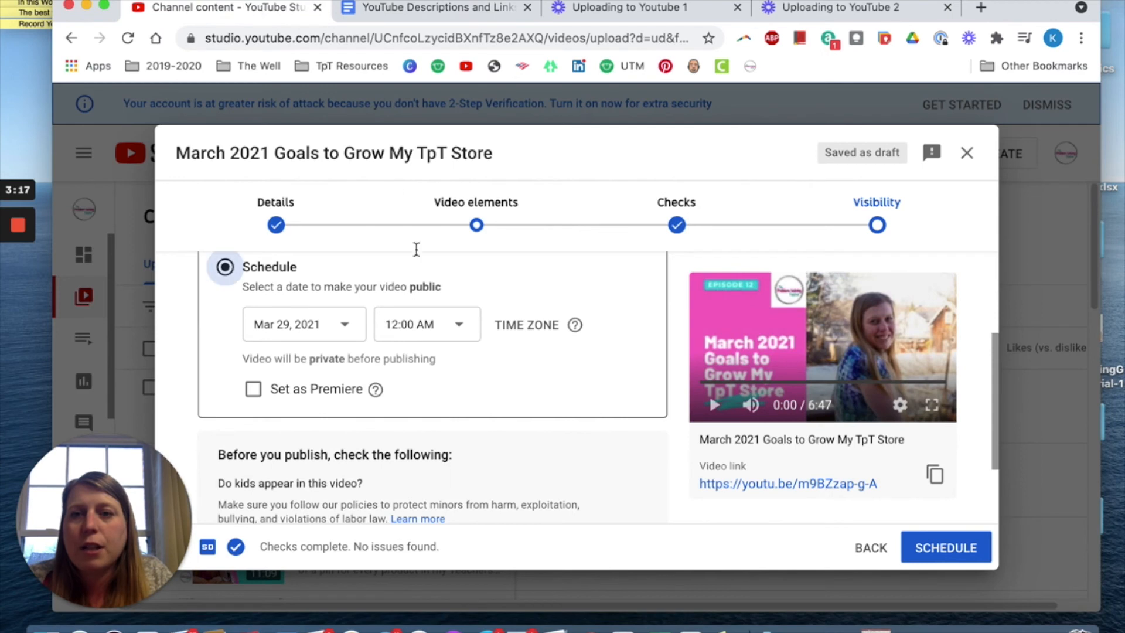
pyautogui.click(322, 325)
pyautogui.scroll(-3, 259, 446)
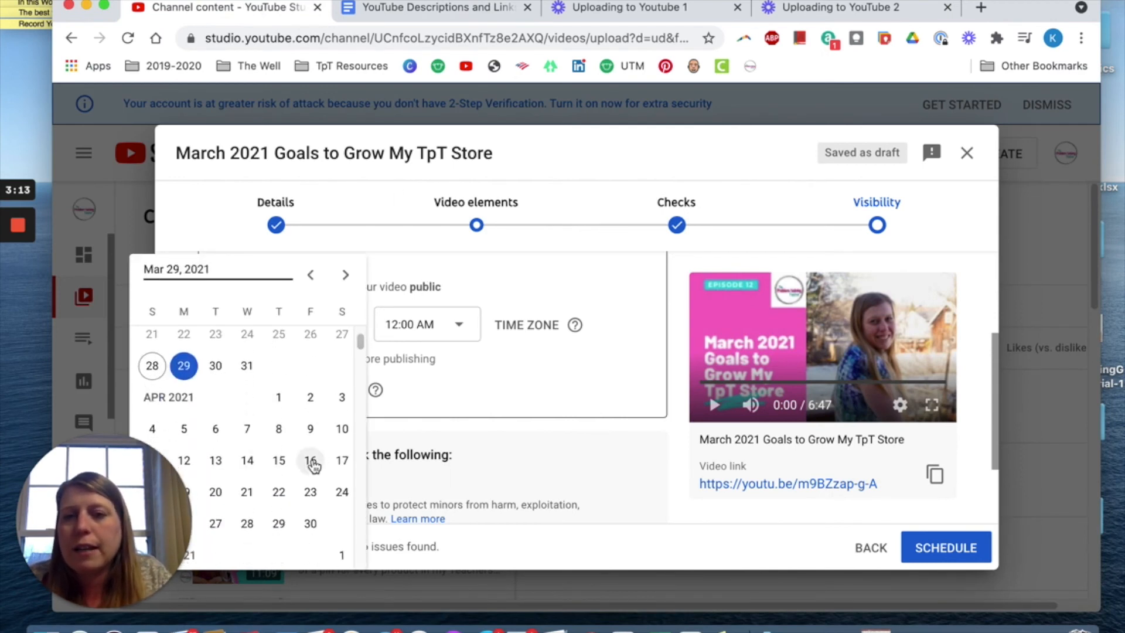
pyautogui.click(311, 461)
# - Set the scheduled publication time to 11:30 AM
pyautogui.click(459, 334)
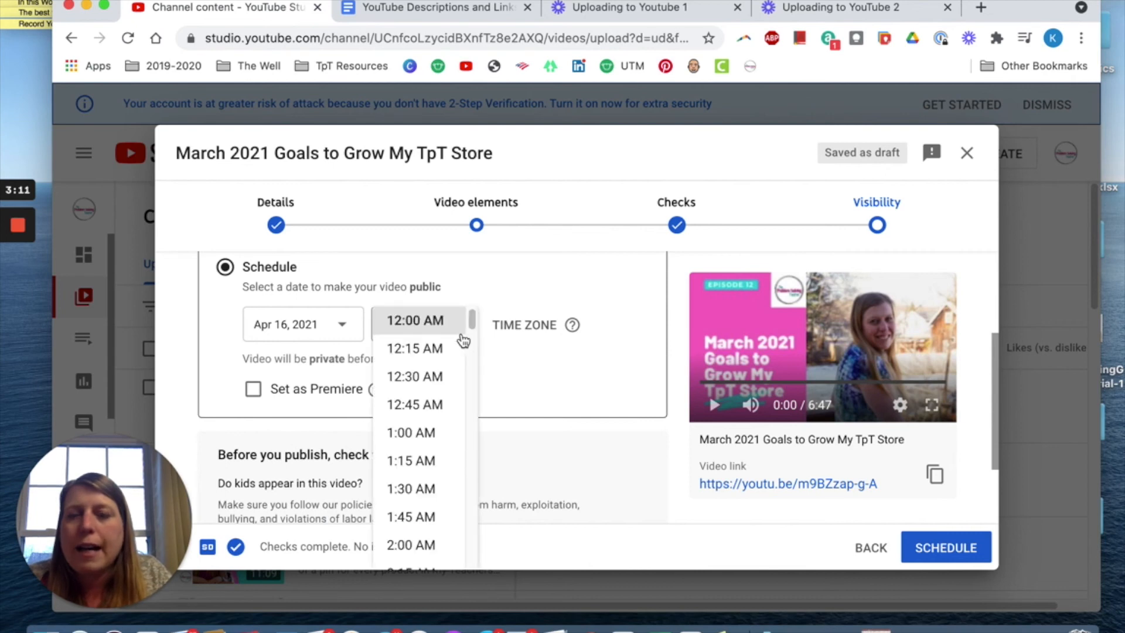
pyautogui.scroll(-10, 397, 485)
pyautogui.scroll(-10, 397, 479)
pyautogui.scroll(-10, 397, 483)
pyautogui.scroll(-1, 397, 479)
pyautogui.click(404, 469)
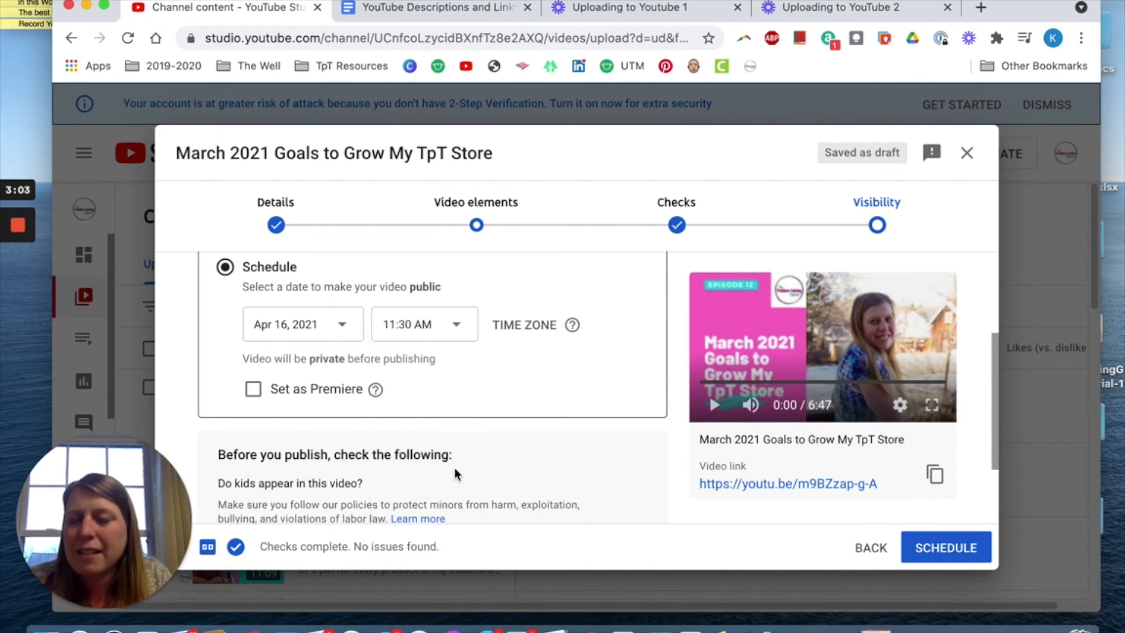
# - Schedule the video, close the confirmation and check its entry in the Channel content list
pyautogui.scroll(-5, 410, 373)
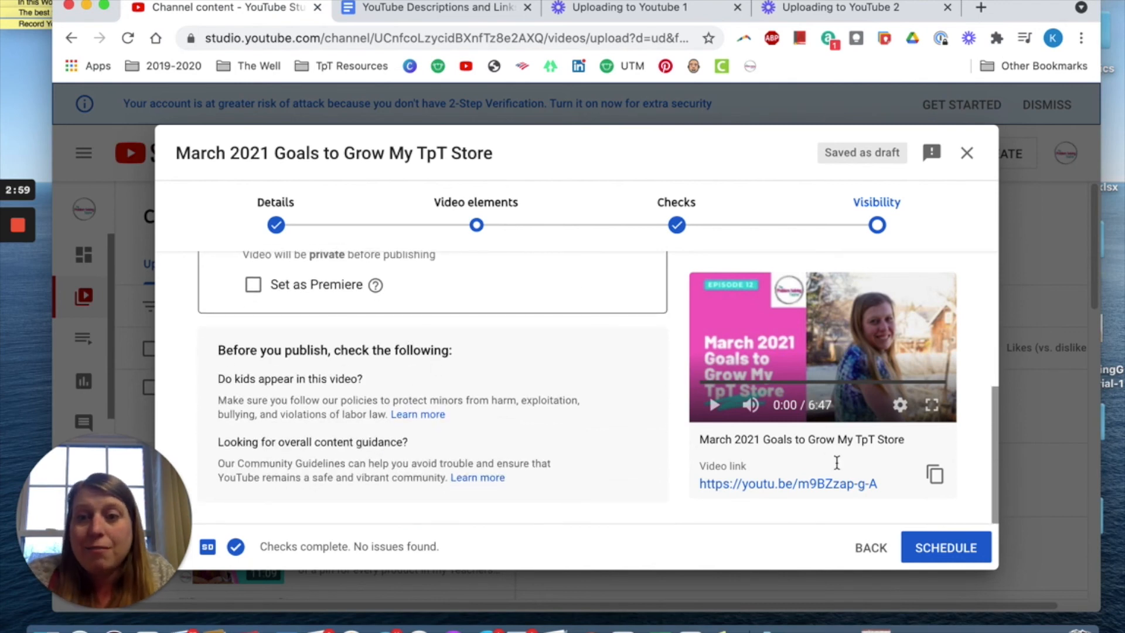
pyautogui.click(929, 547)
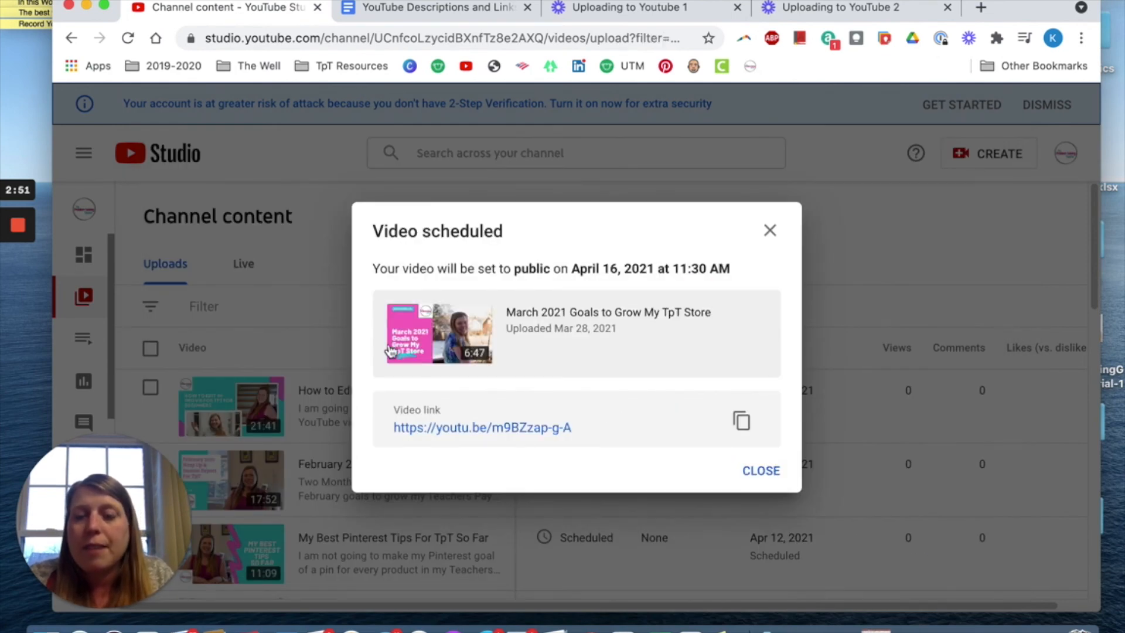
pyautogui.click(762, 471)
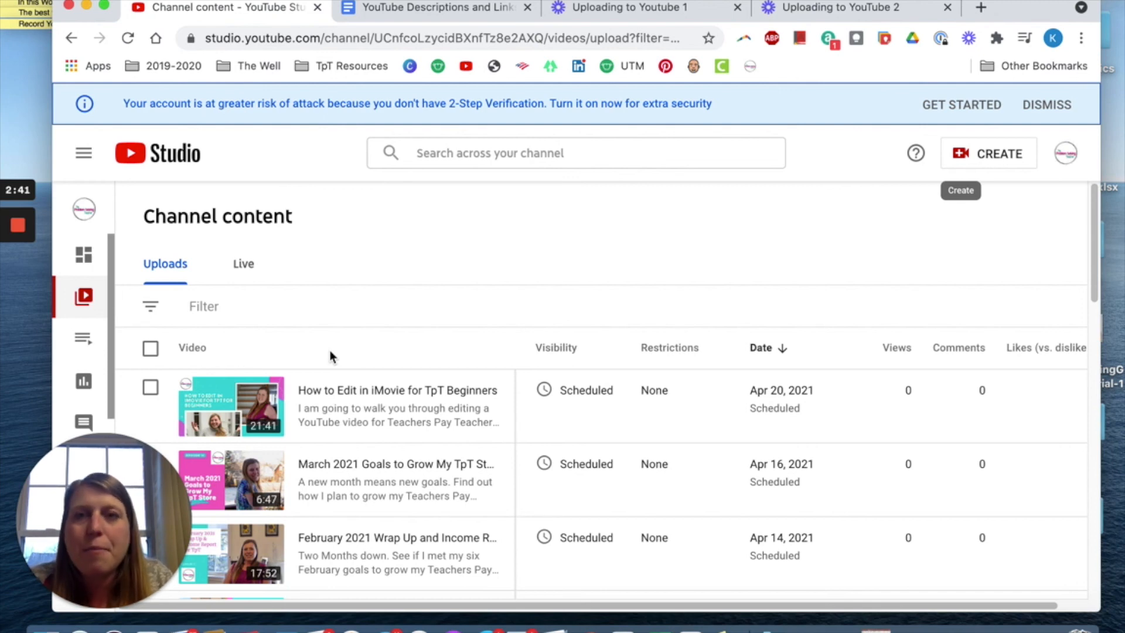
pyautogui.moveTo(473, 439)
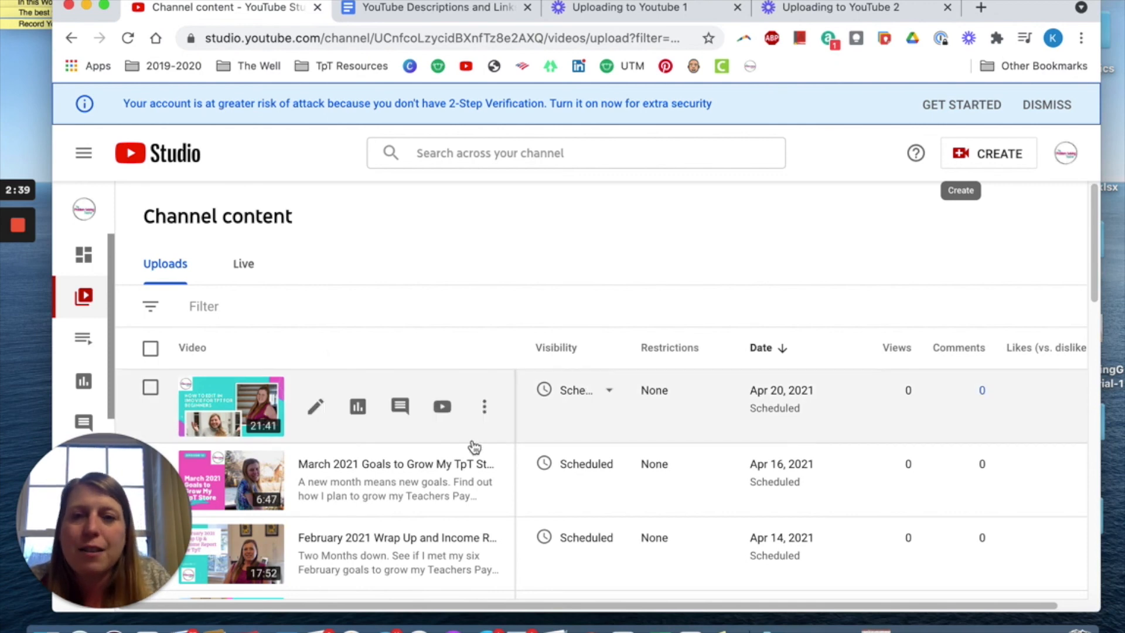
pyautogui.moveTo(404, 477)
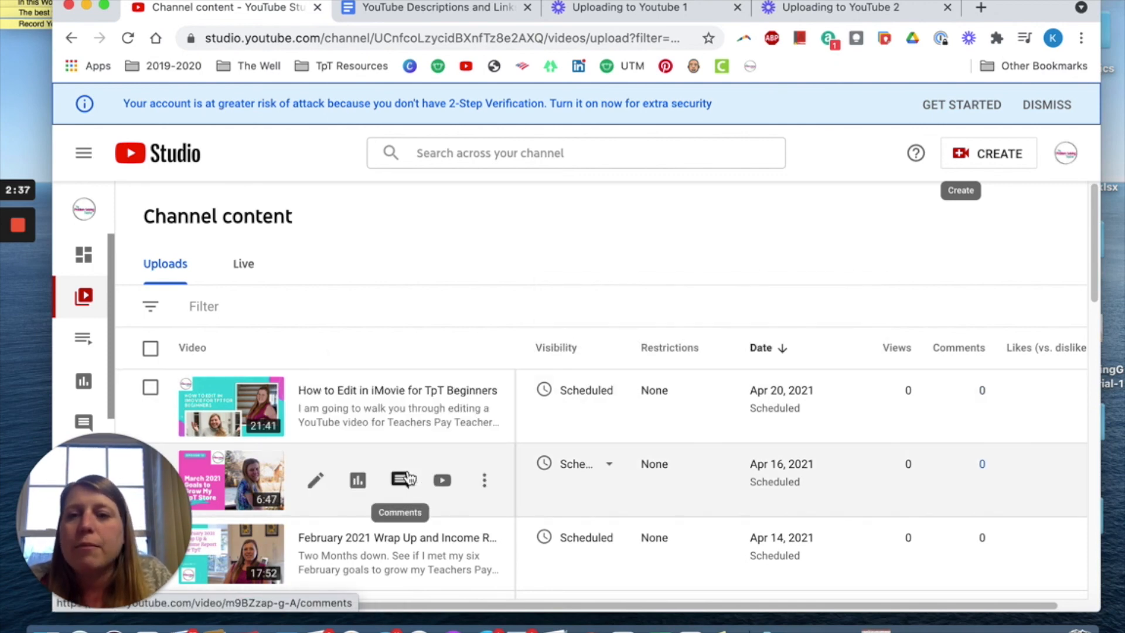